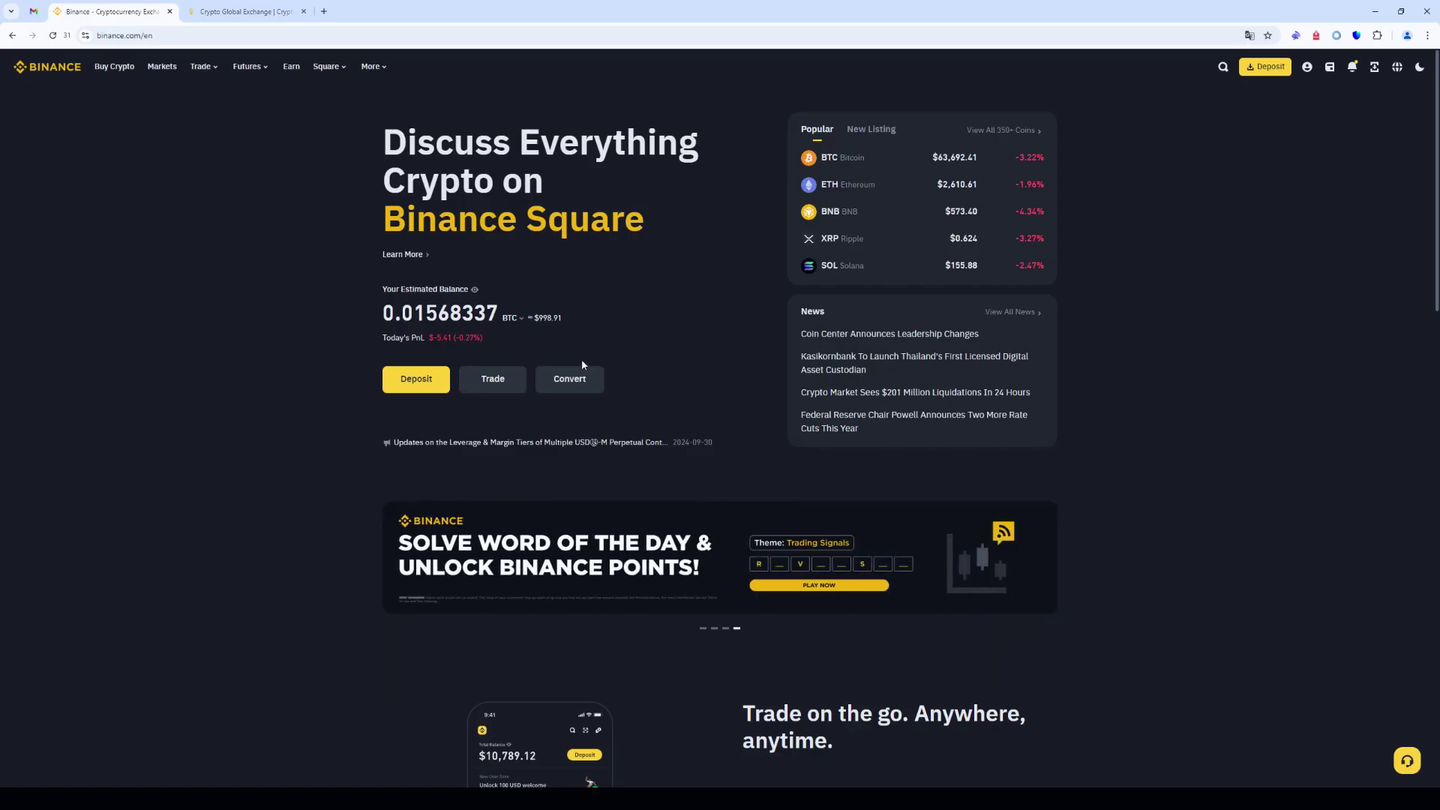
# - Open the spot trading page and switch the market to BNB/USDT
pyautogui.moveTo(204, 68)
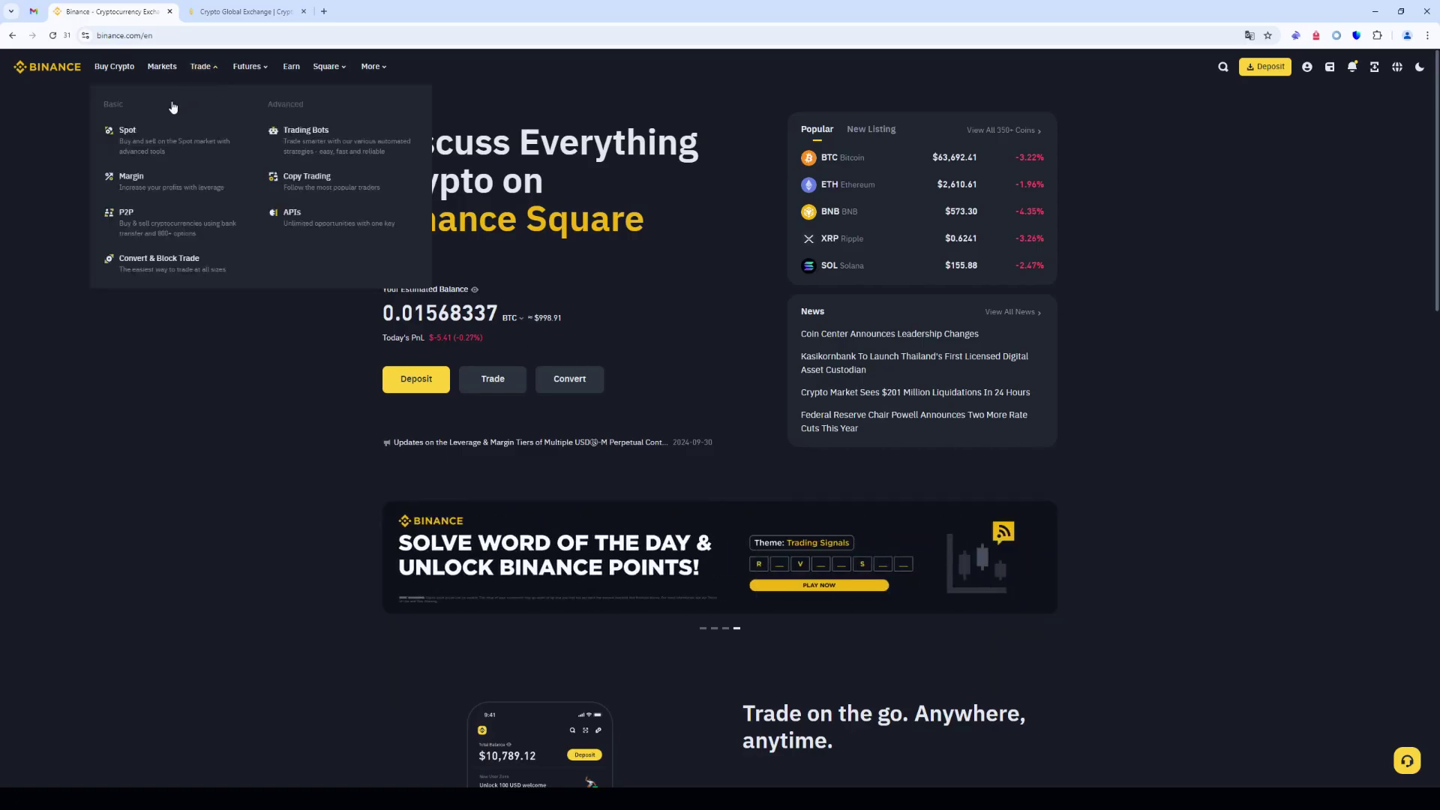
pyautogui.click(135, 132)
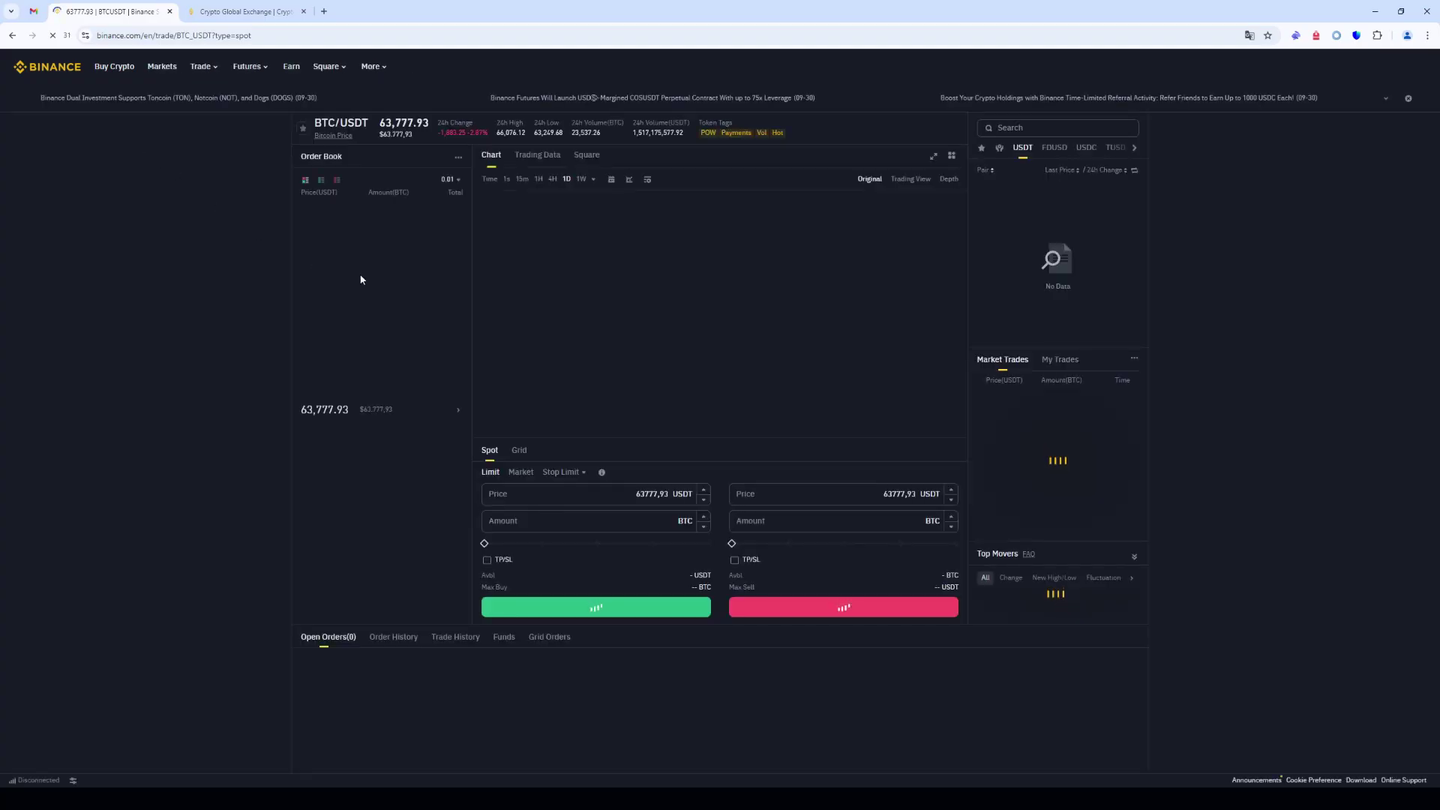
pyautogui.click(1009, 129)
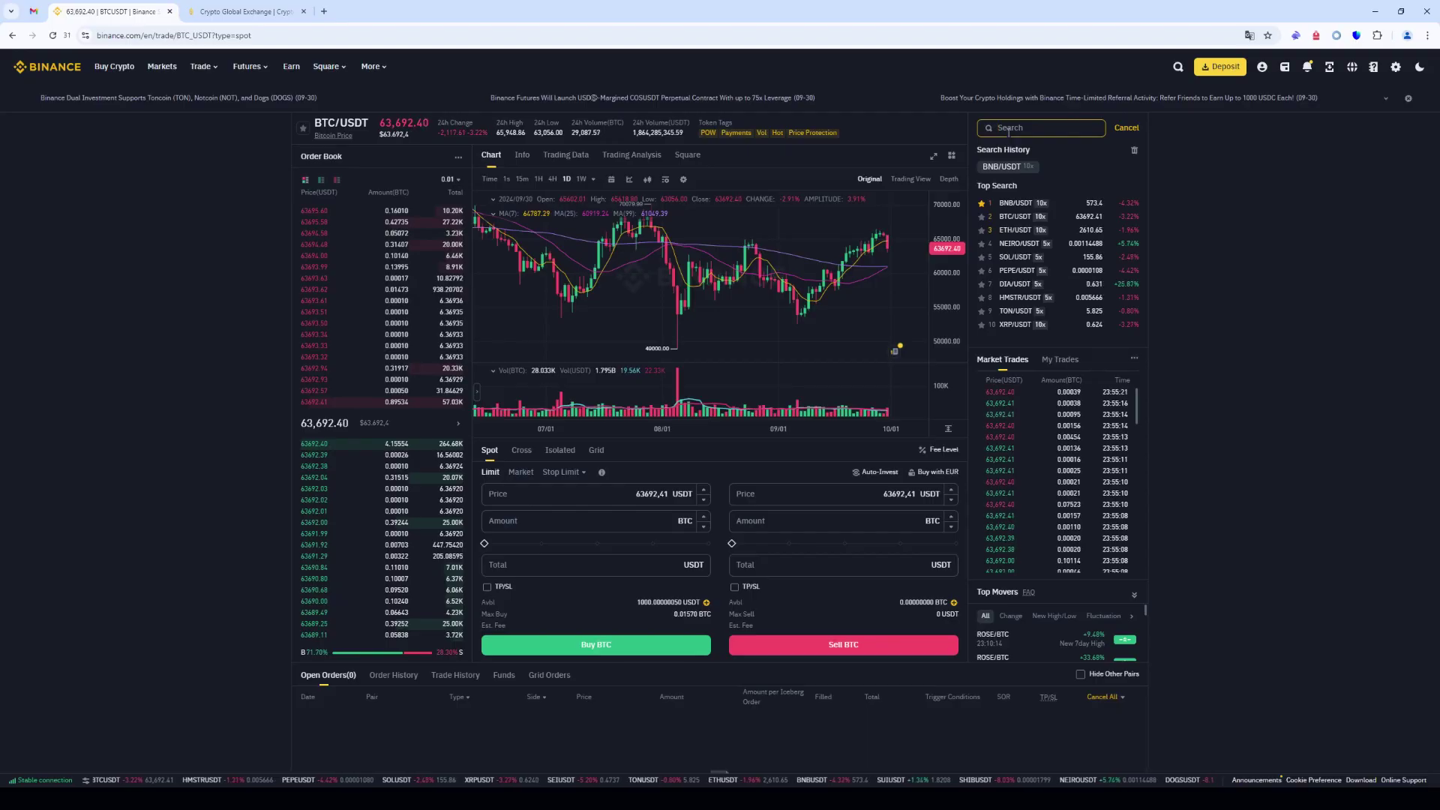
pyautogui.click(1001, 166)
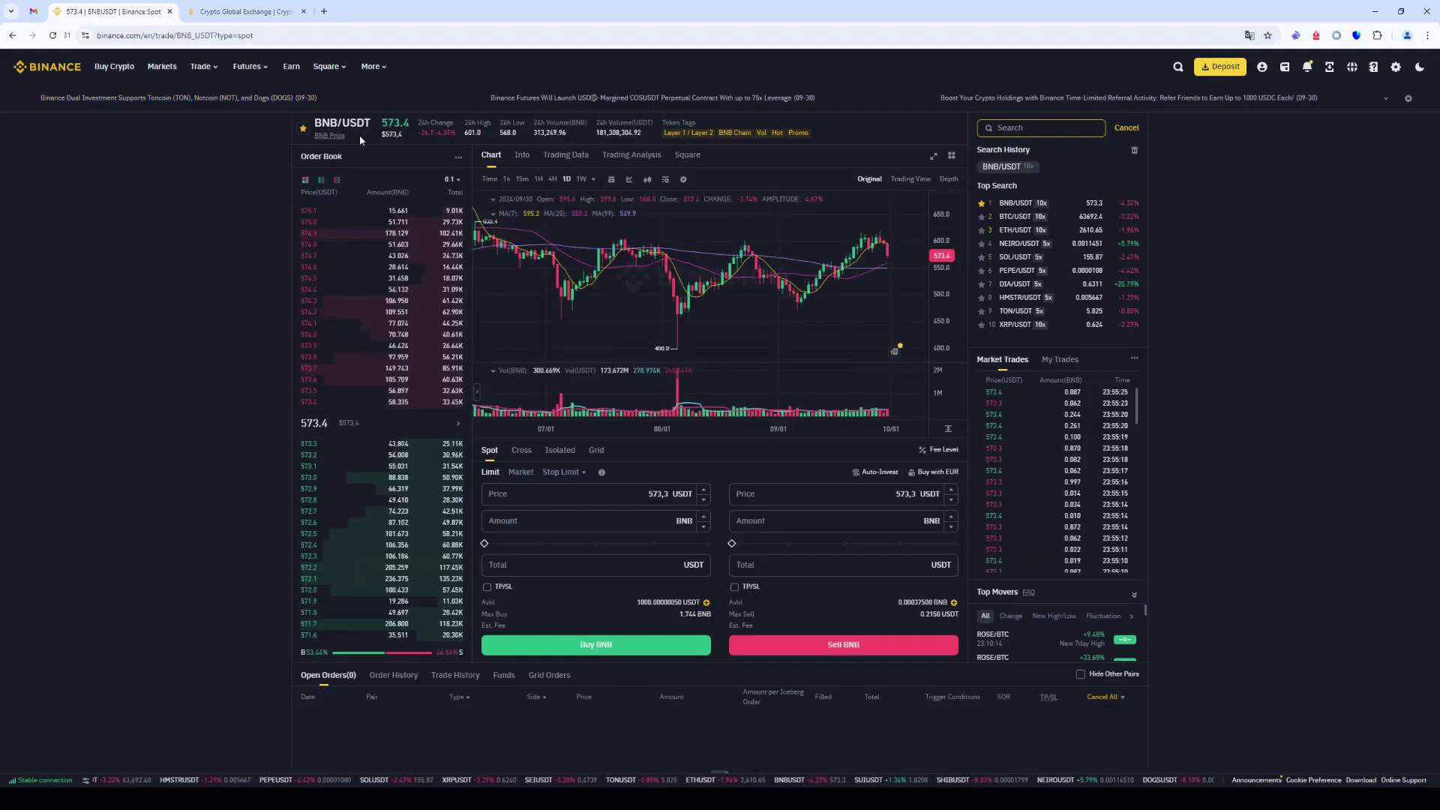
# - Place a market buy of BNB using 100% of the USDT, then dismiss the fill notifications
pyautogui.click(520, 471)
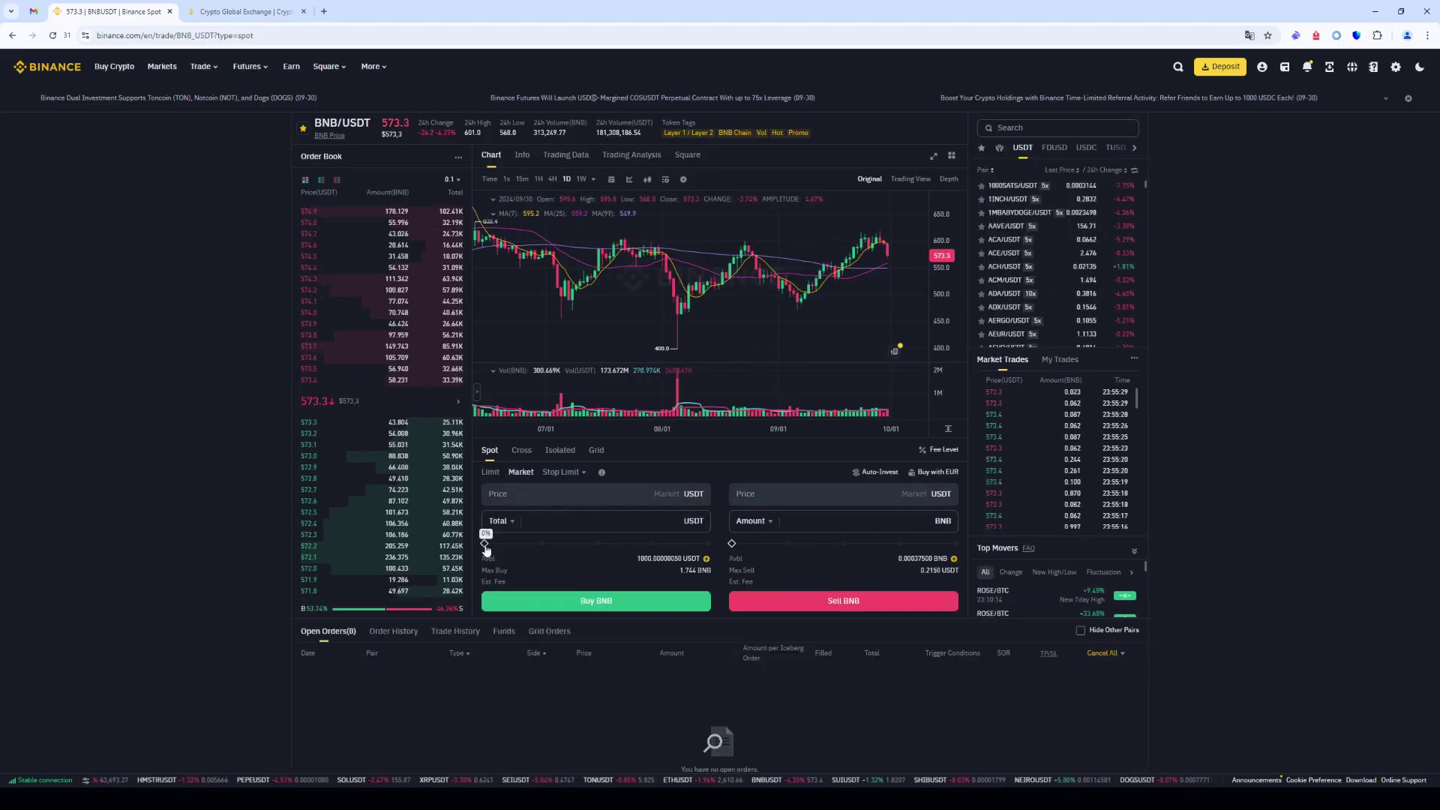
pyautogui.moveTo(484, 543); pyautogui.dragTo(717, 547)
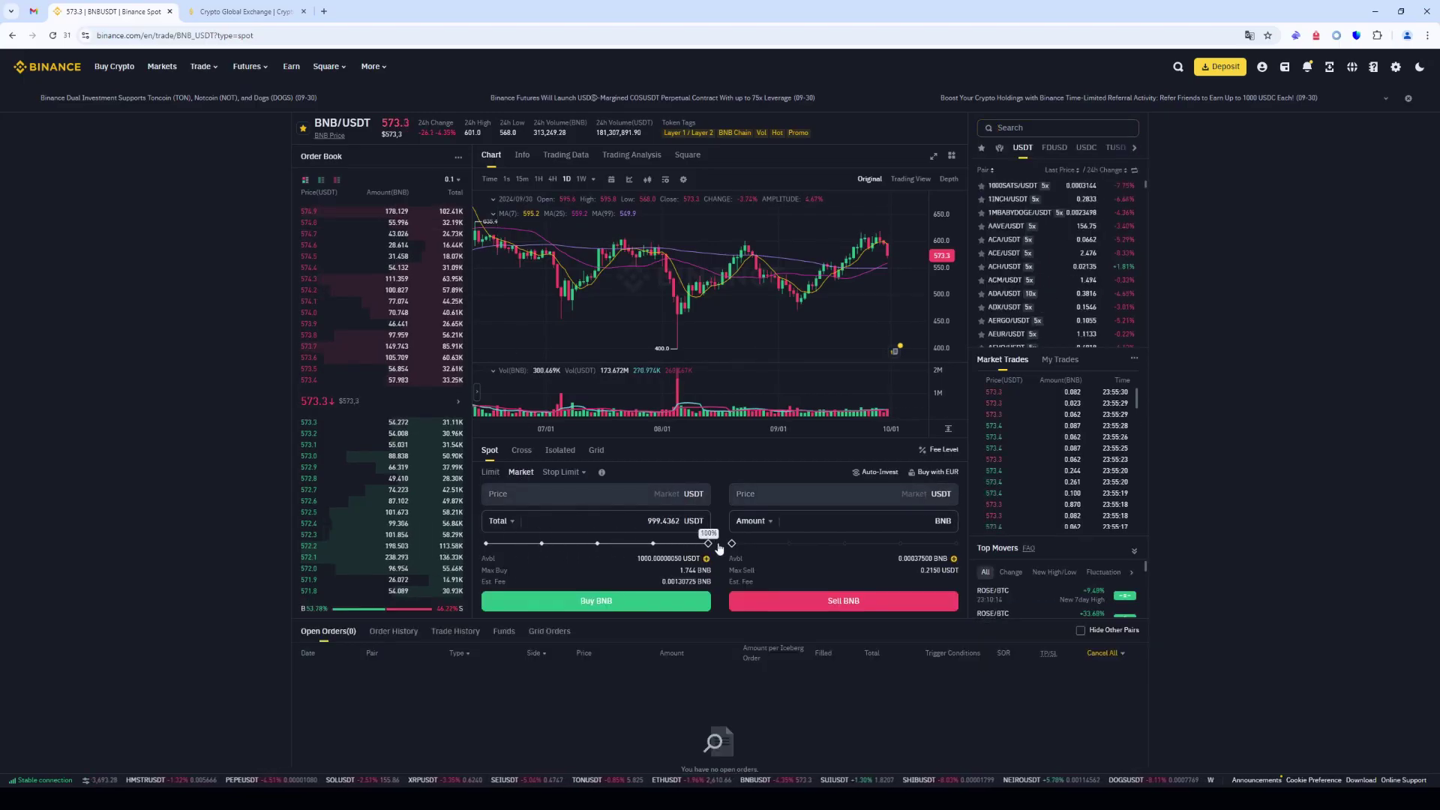
pyautogui.click(674, 609)
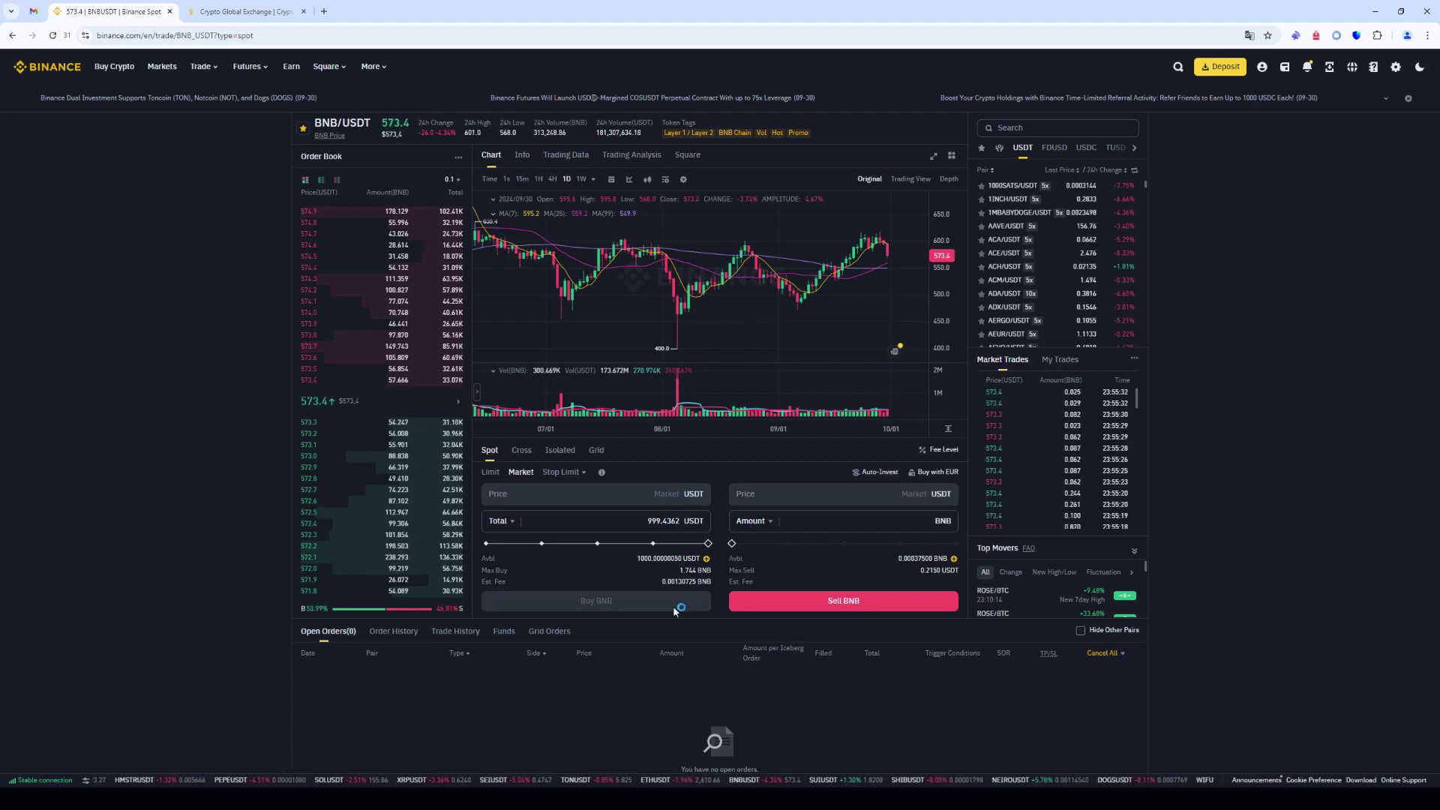
pyautogui.click(1420, 128)
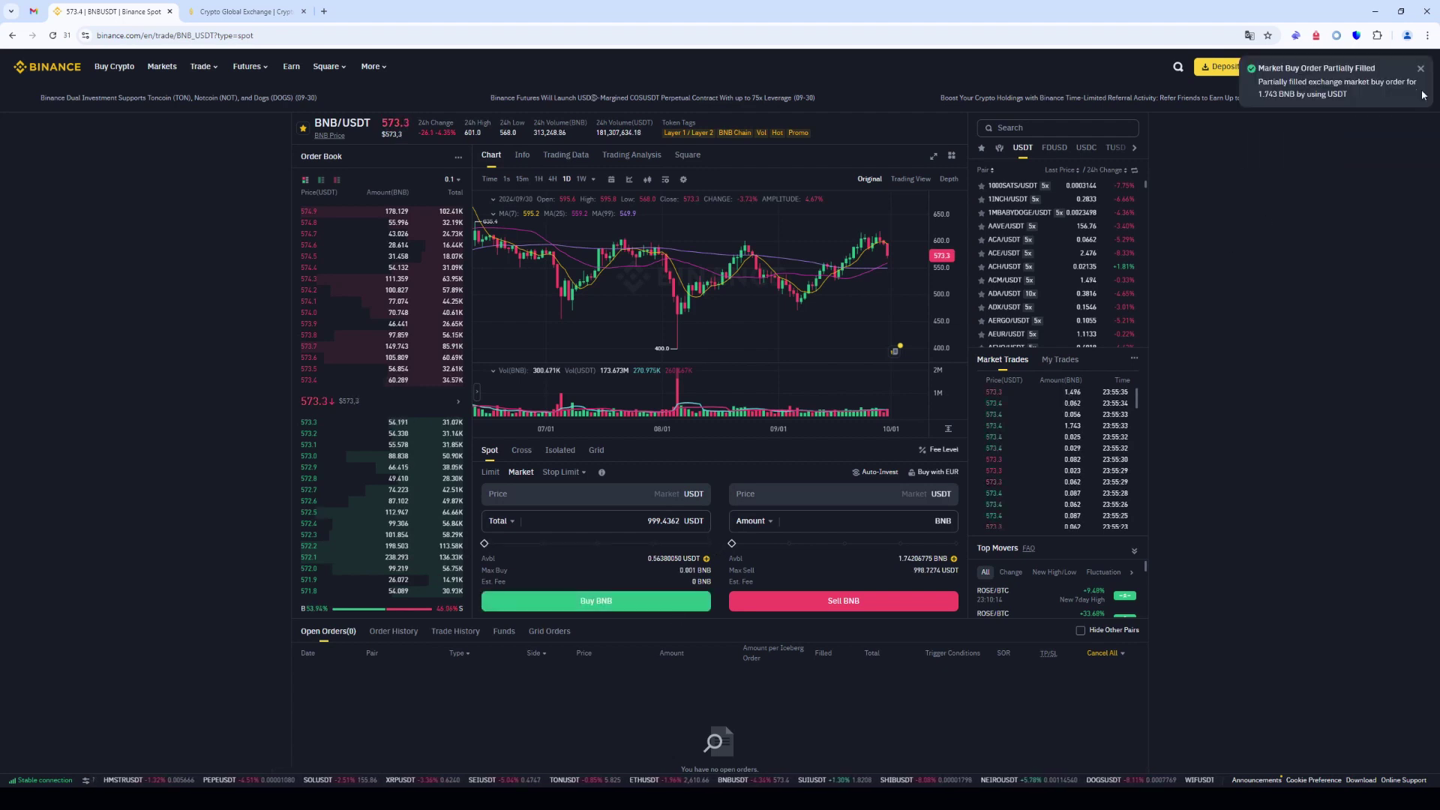
pyautogui.click(1421, 69)
# - Check the spot wallet's 1.74206775 BNB balance, then switch to the Solaptex site
pyautogui.moveTo(1285, 66)
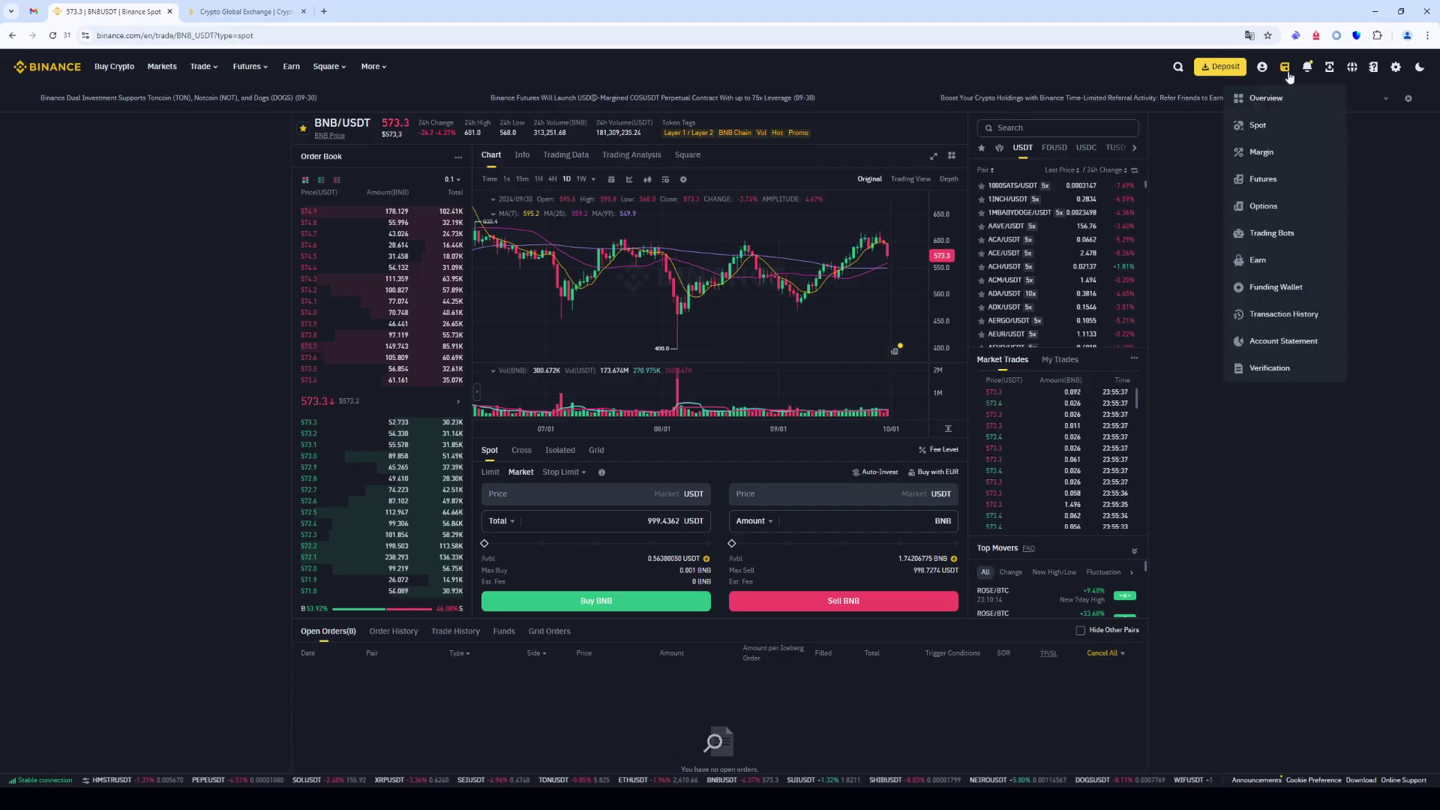
pyautogui.click(1258, 125)
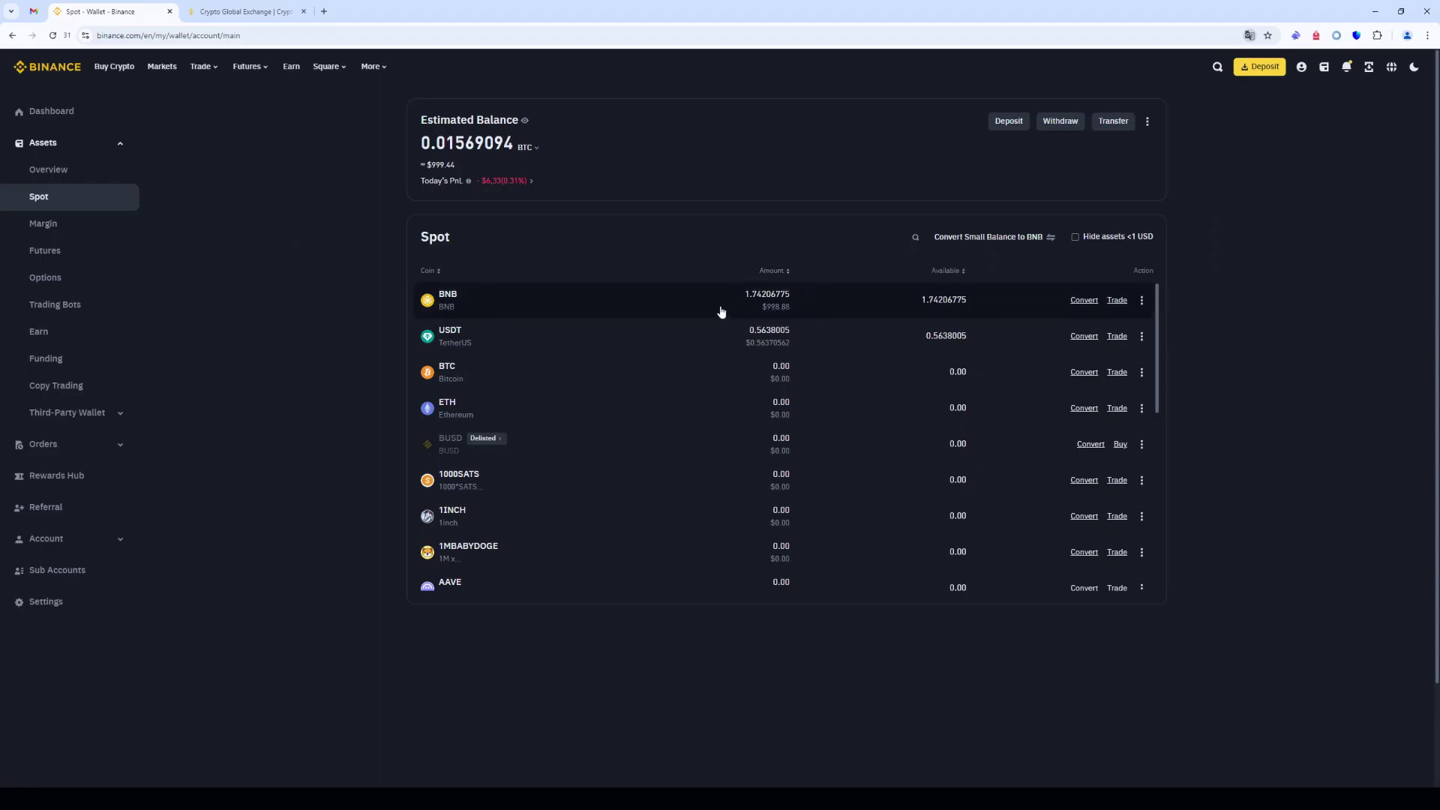
pyautogui.click(253, 13)
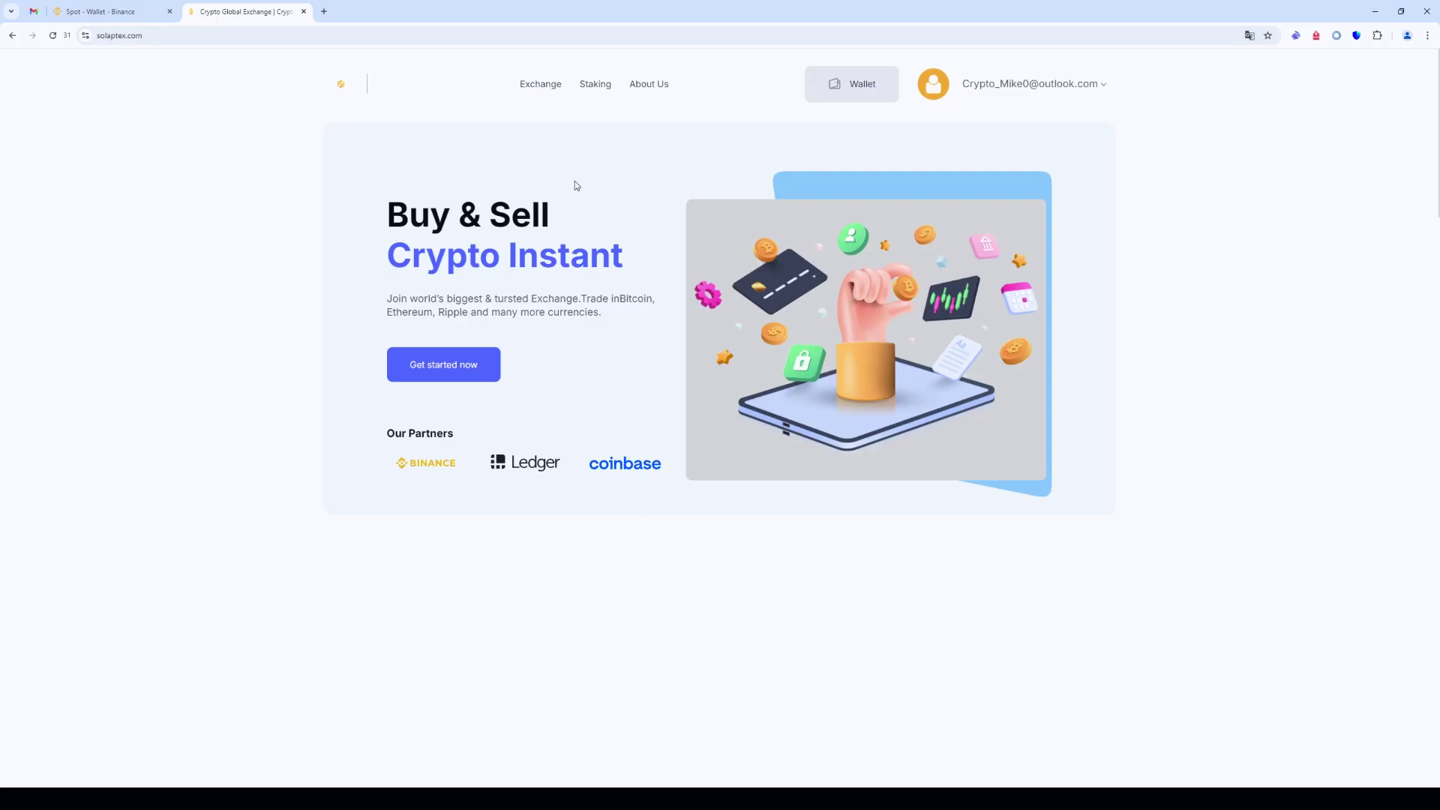
# - Browse the coin cards on the Solaptex Exchange page, then go to the Wallet page
pyautogui.click(542, 89)
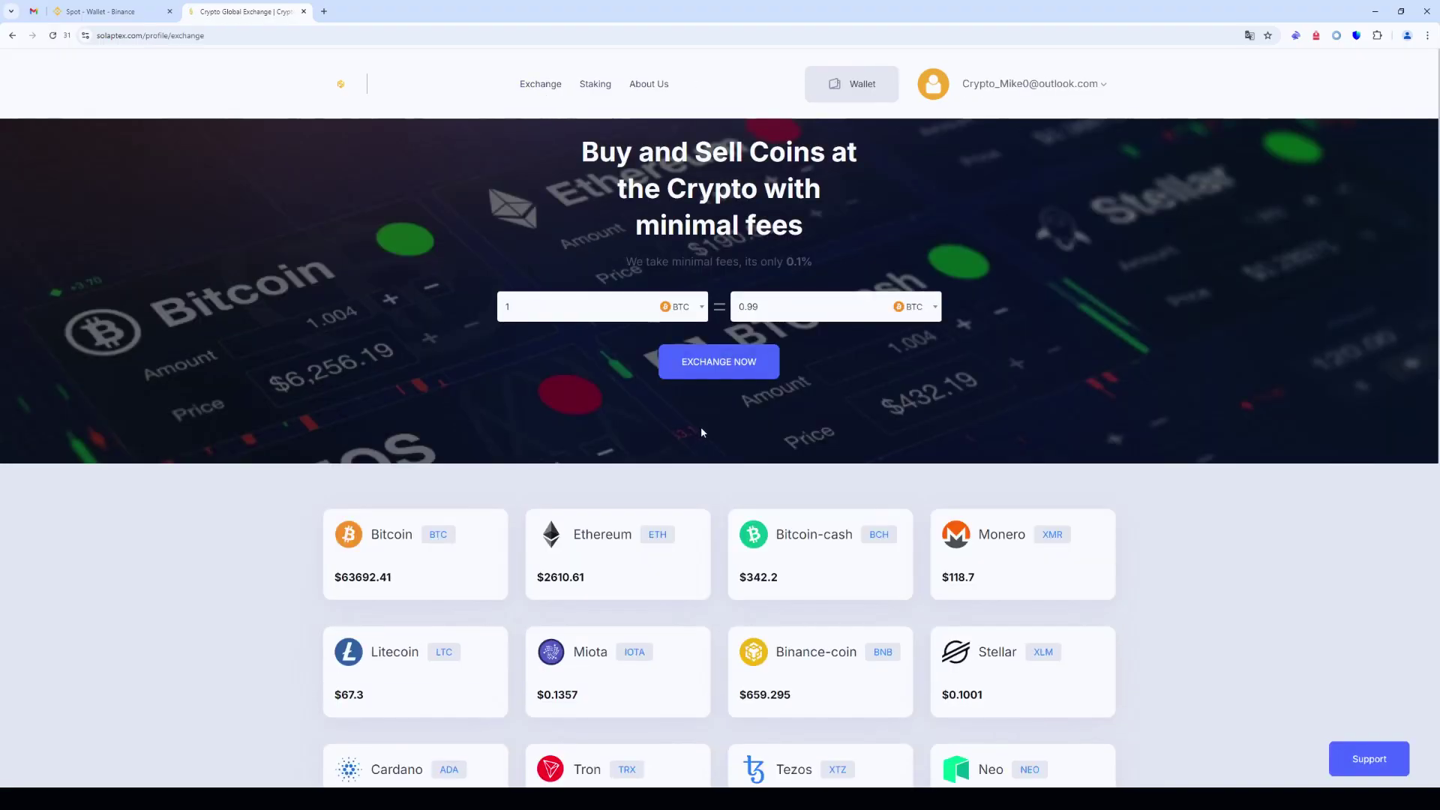
pyautogui.scroll(-3, 702, 432)
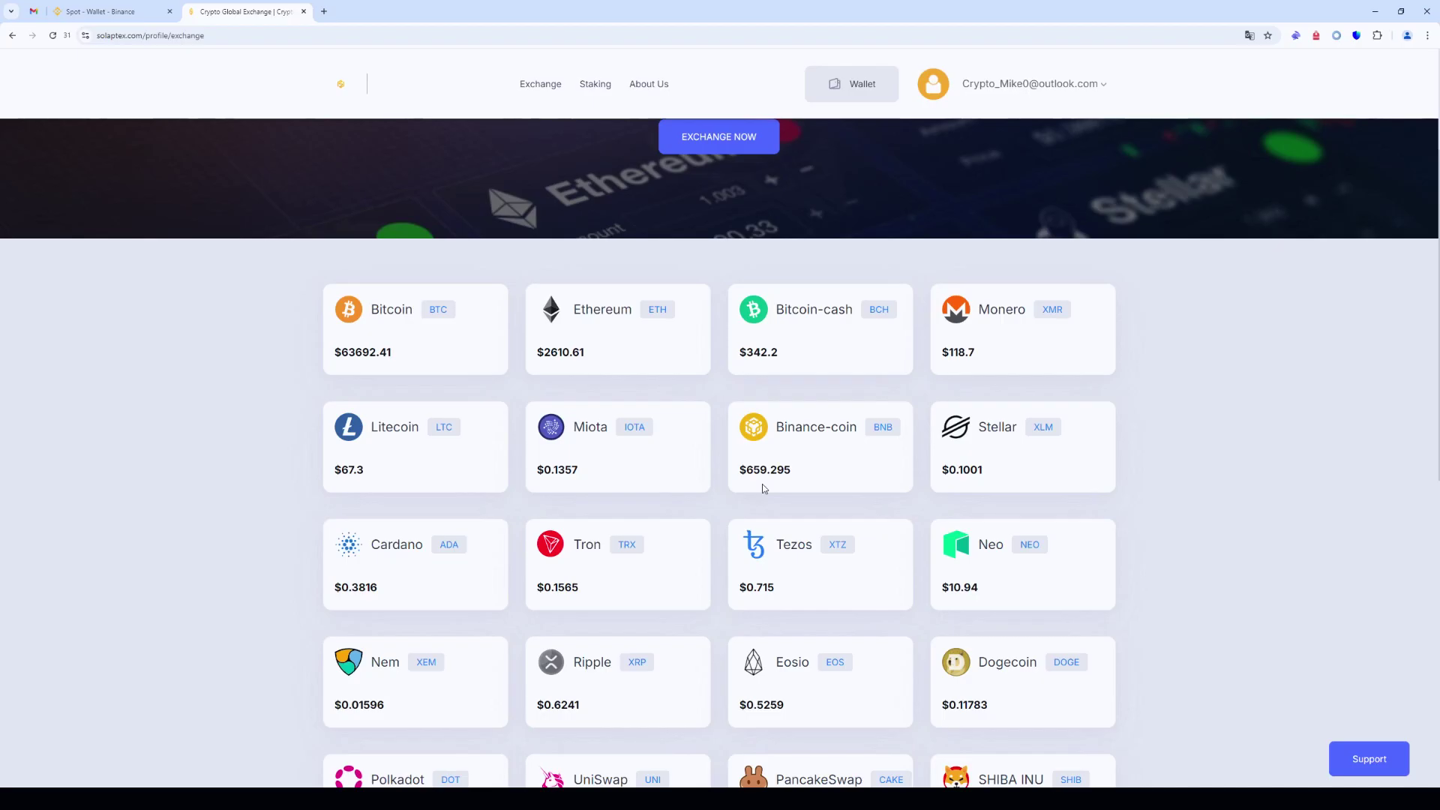
pyautogui.click(845, 91)
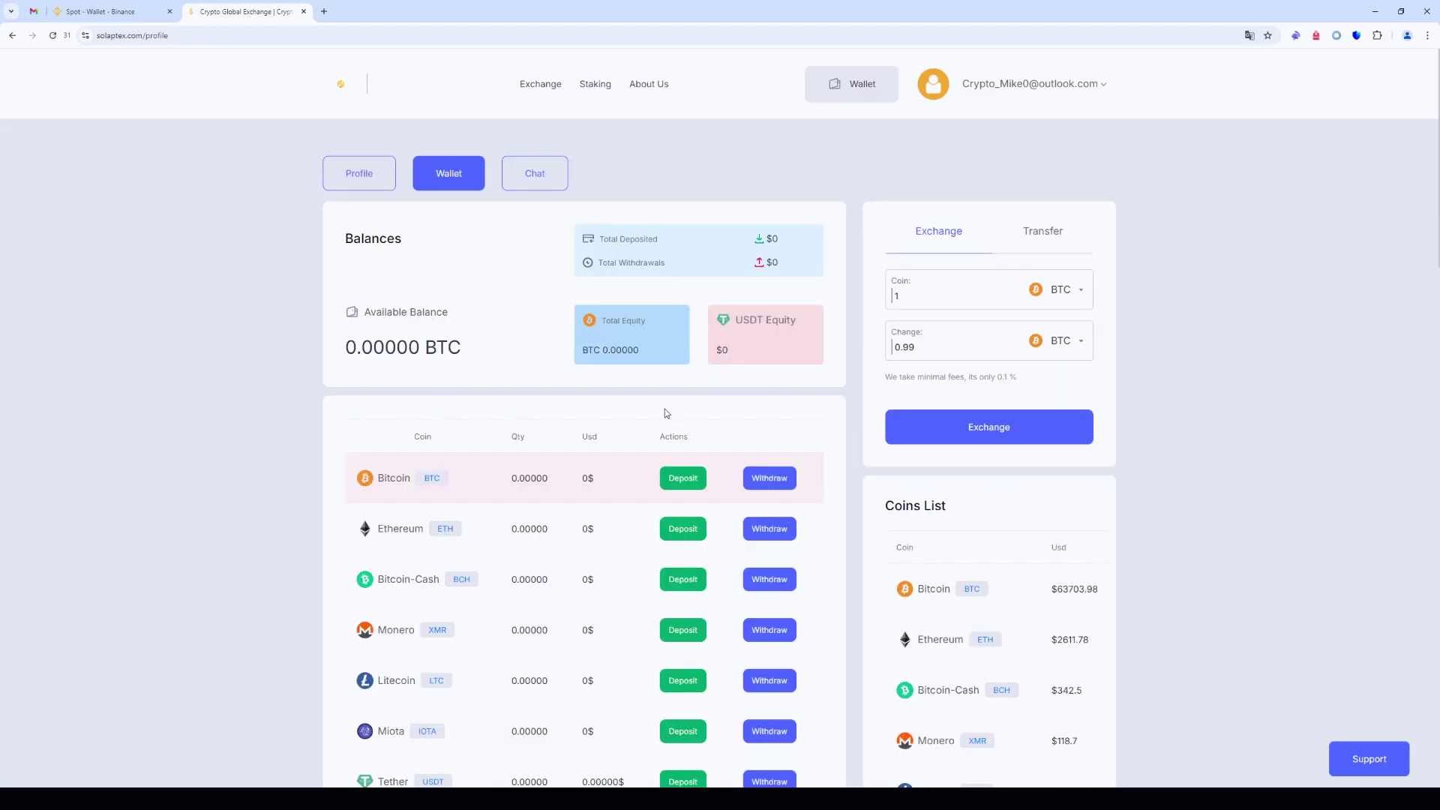
# - Create a 1.74 BNB deposit on BEP20 to get its address, then return to the Binance wallet
pyautogui.scroll(-2, 666, 413)
pyautogui.click(670, 718)
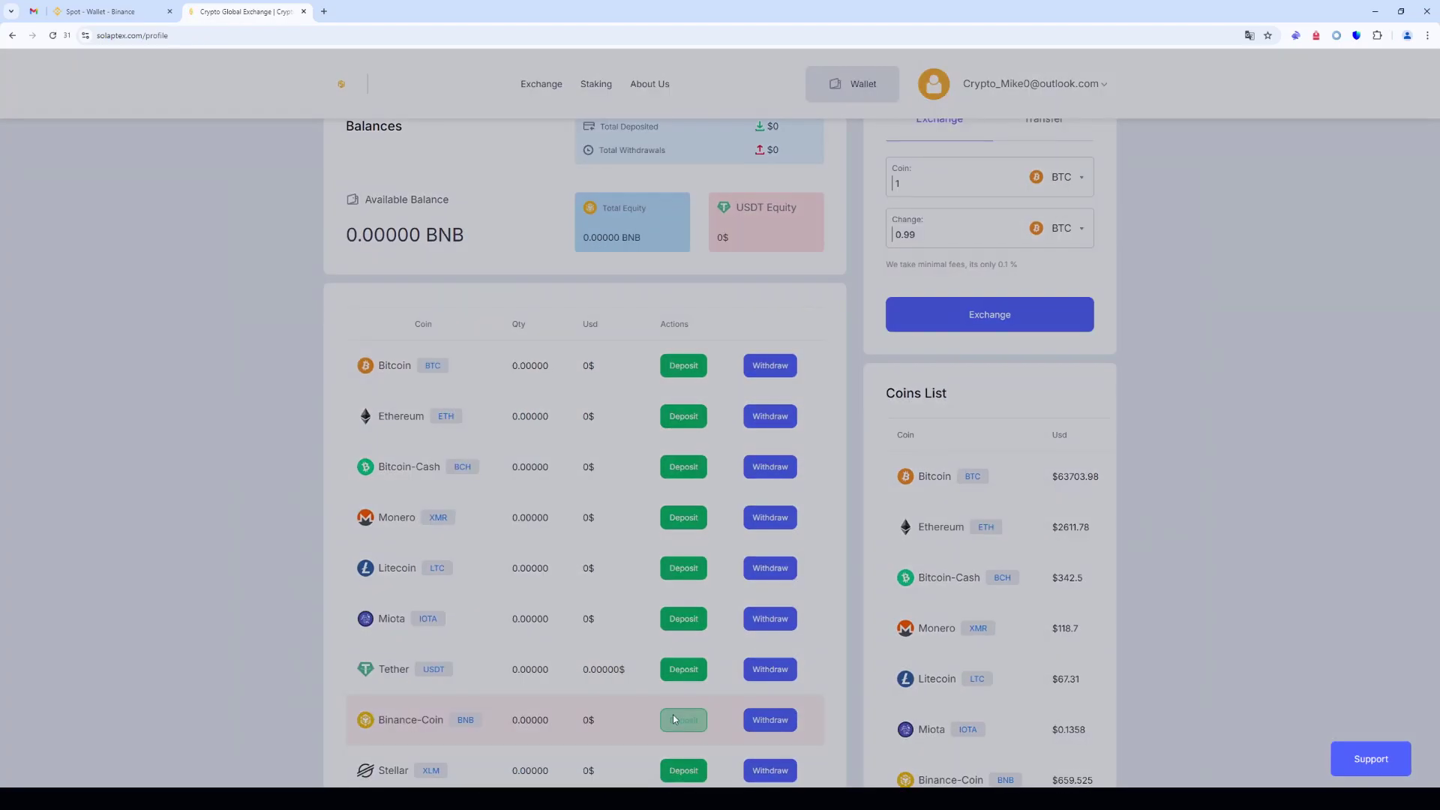
pyautogui.click(665, 184)
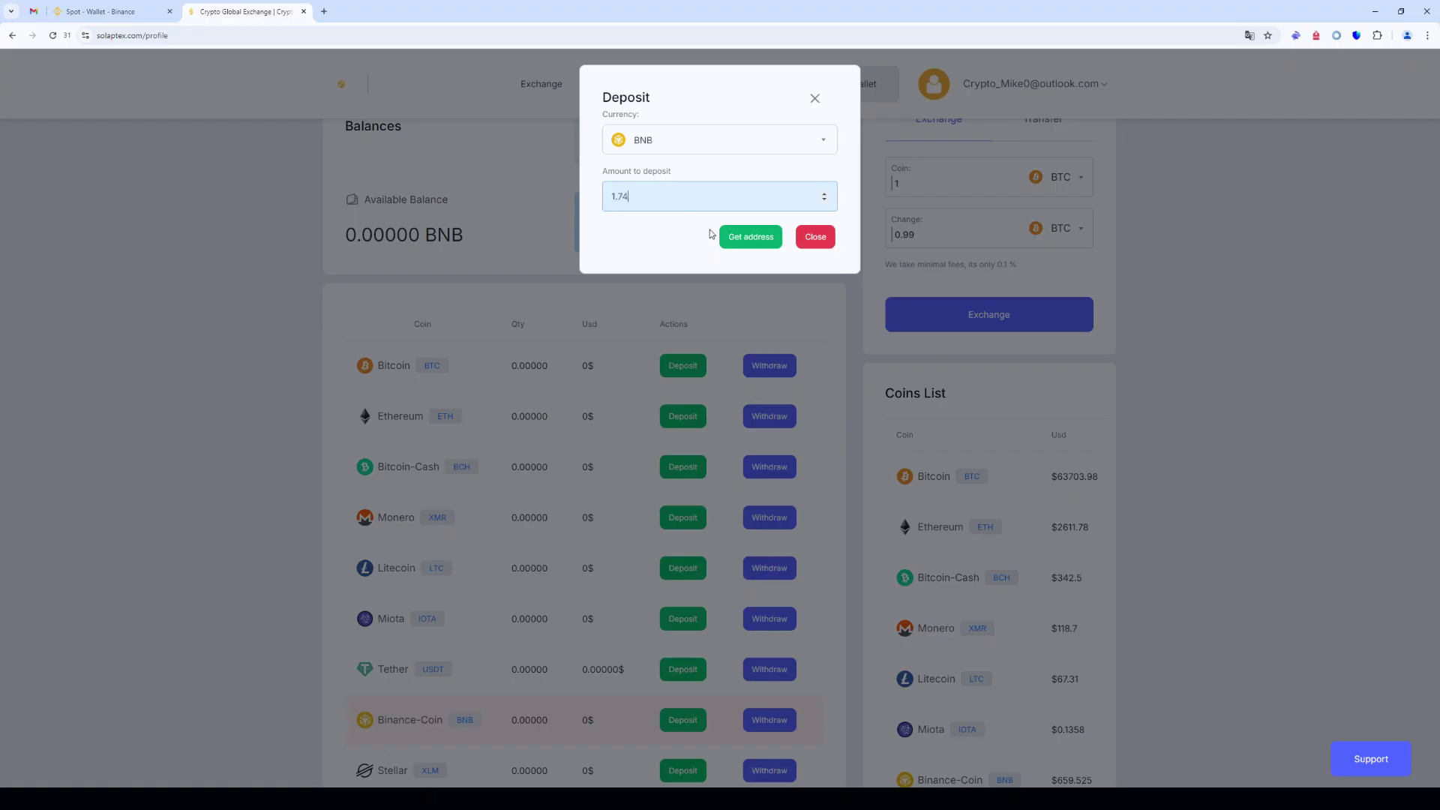
pyautogui.click(735, 237)
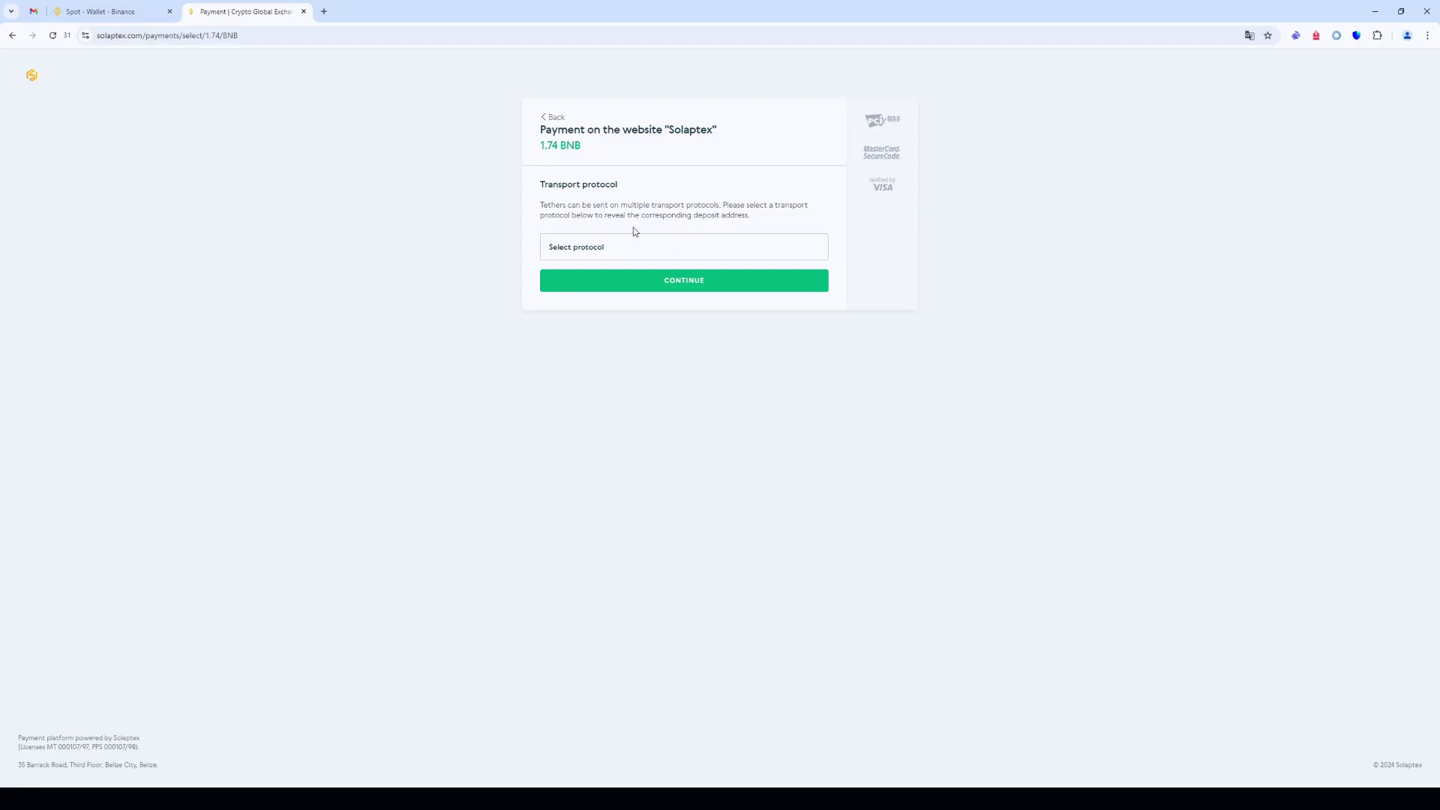
pyautogui.click(624, 249)
pyautogui.click(609, 274)
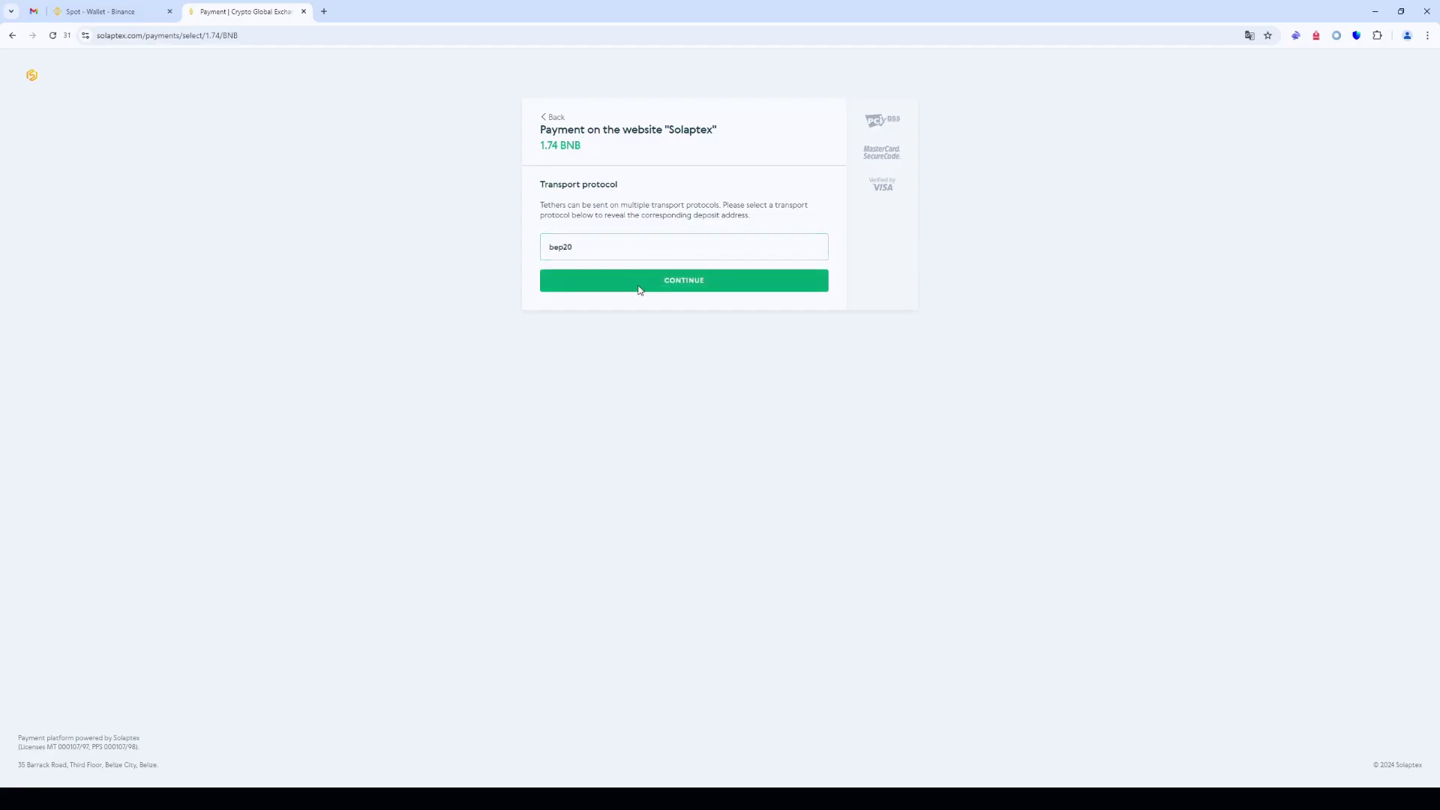
pyautogui.click(640, 288)
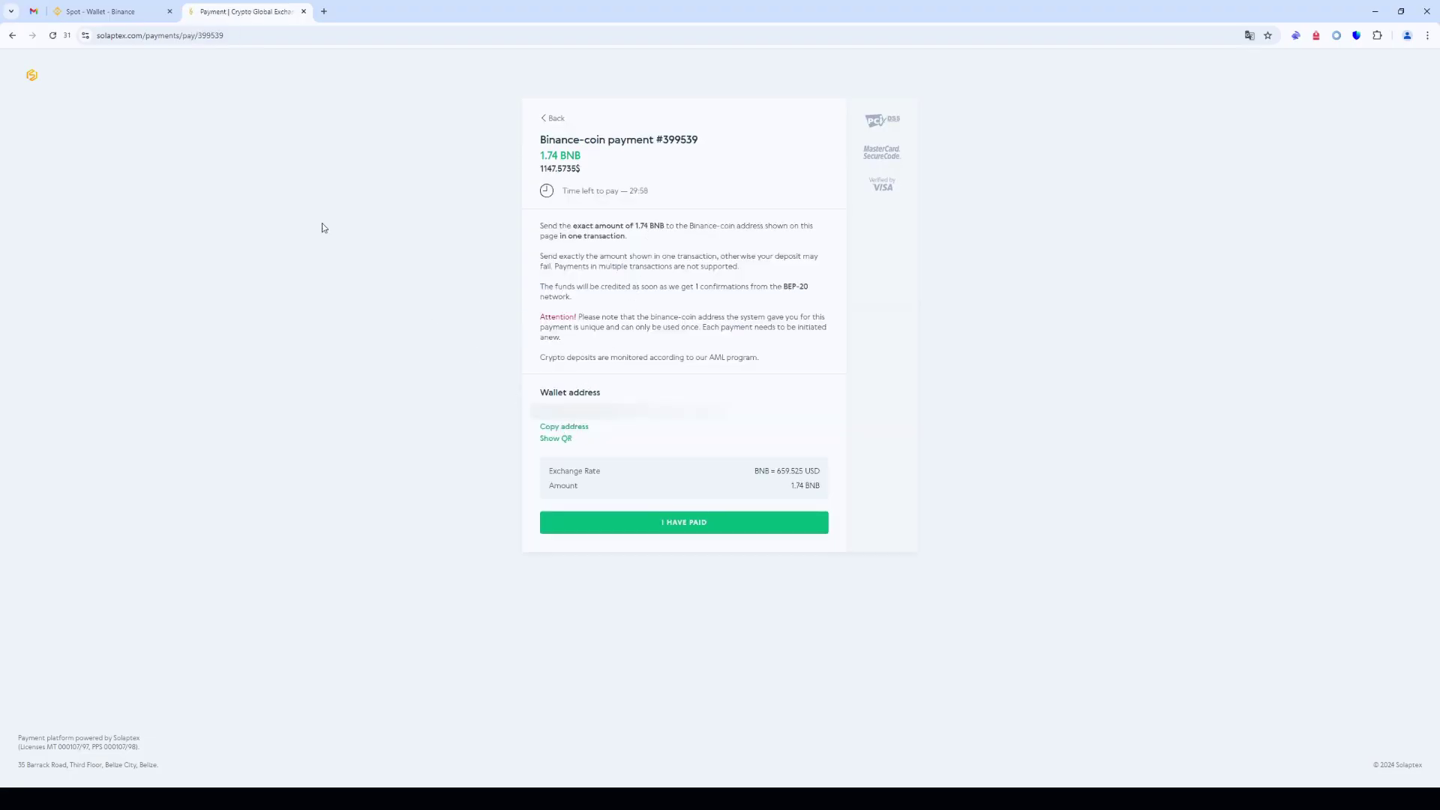
pyautogui.click(131, 15)
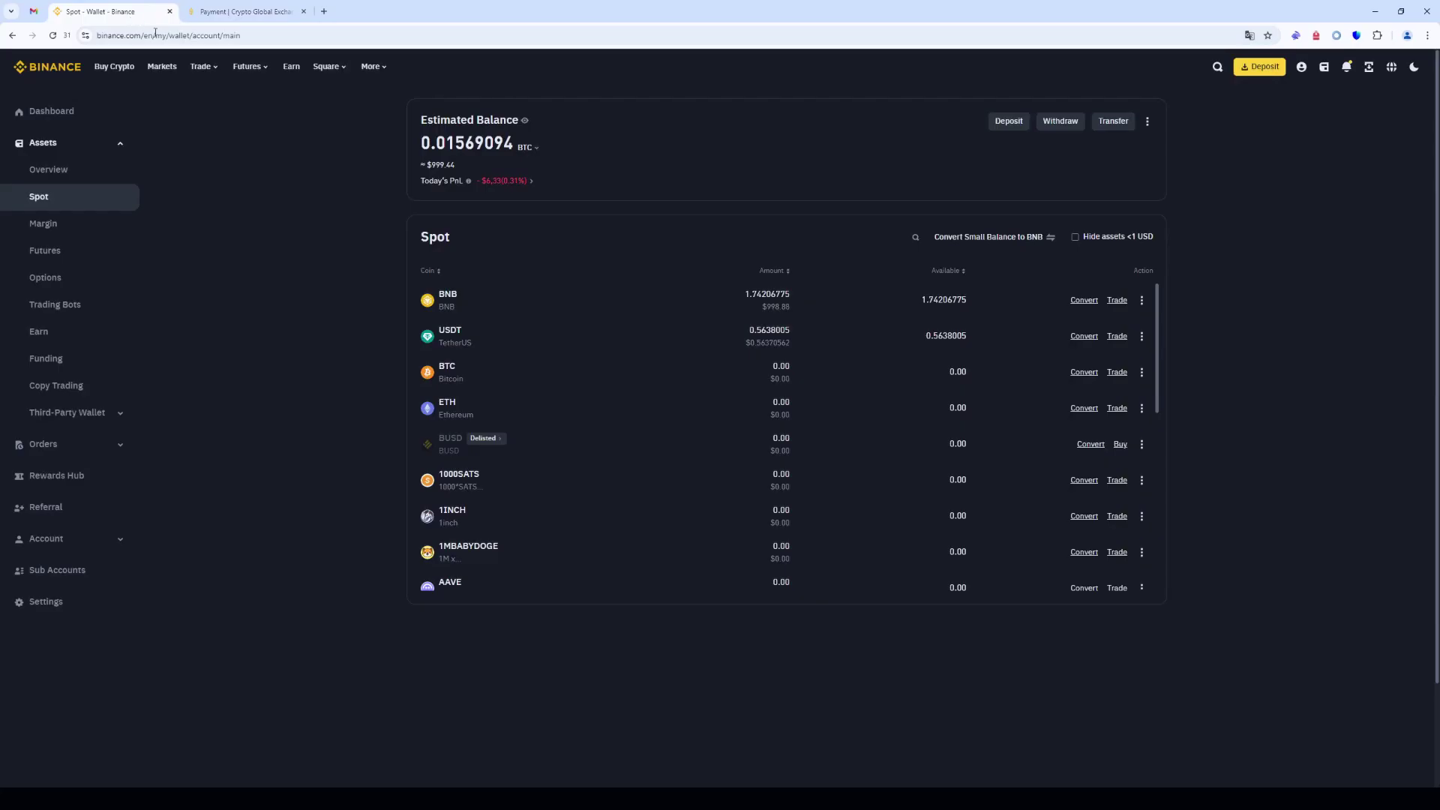
# - Withdraw the full 1.74206775 BNB to the pasted address on BSC (BEP20) and submit
pyautogui.click(1142, 300)
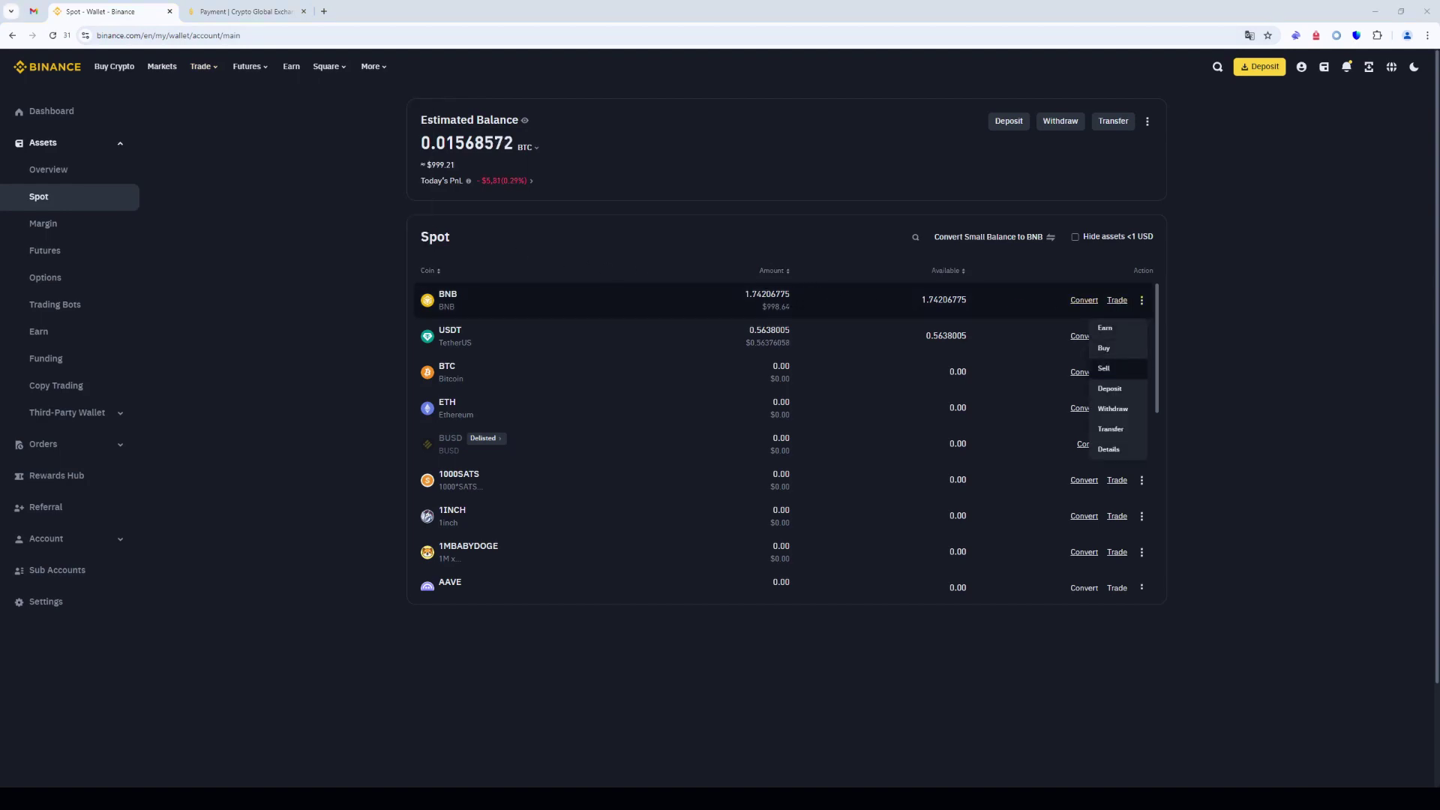
pyautogui.click(1109, 408)
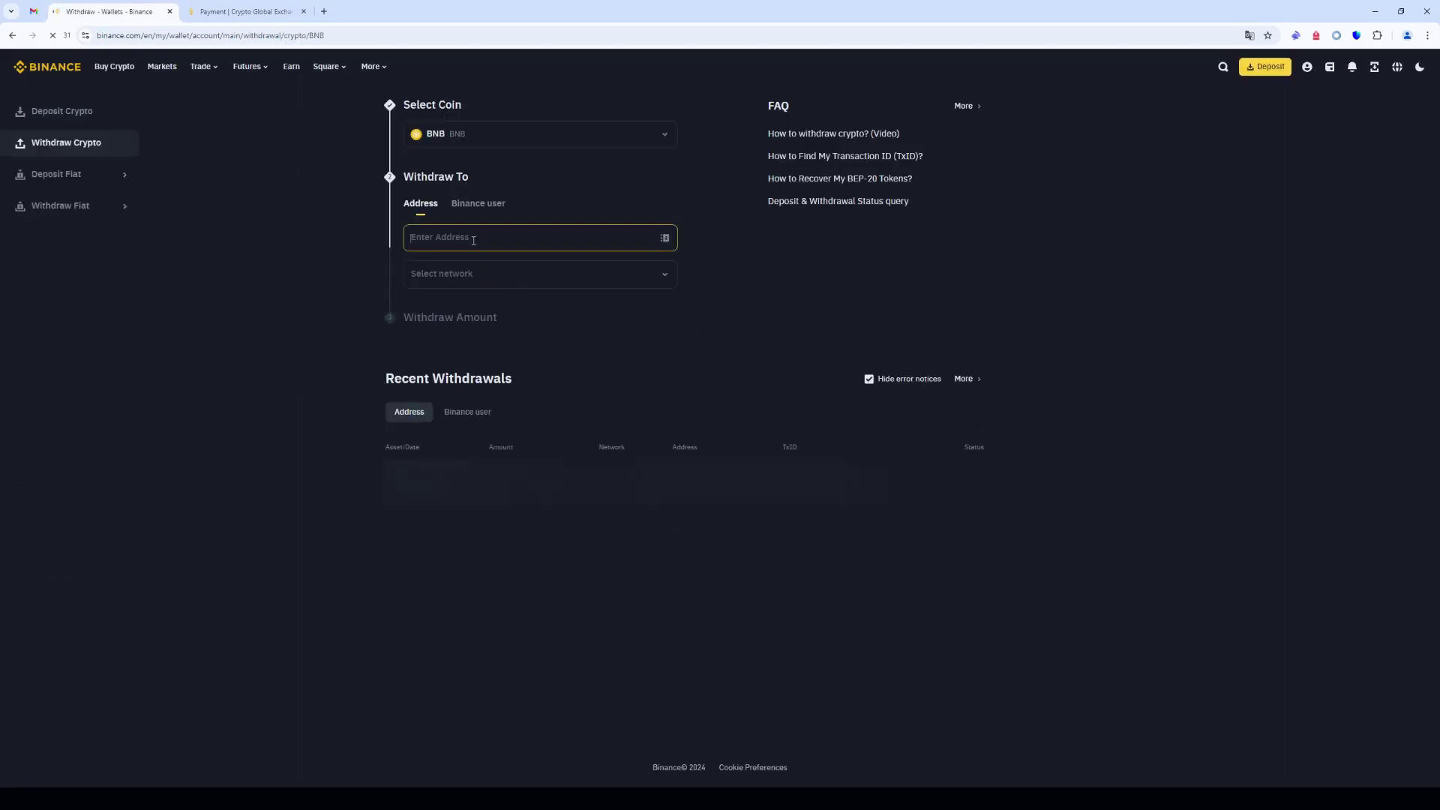
pyautogui.hotkey('ctrl', 'v')
pyautogui.click(474, 273)
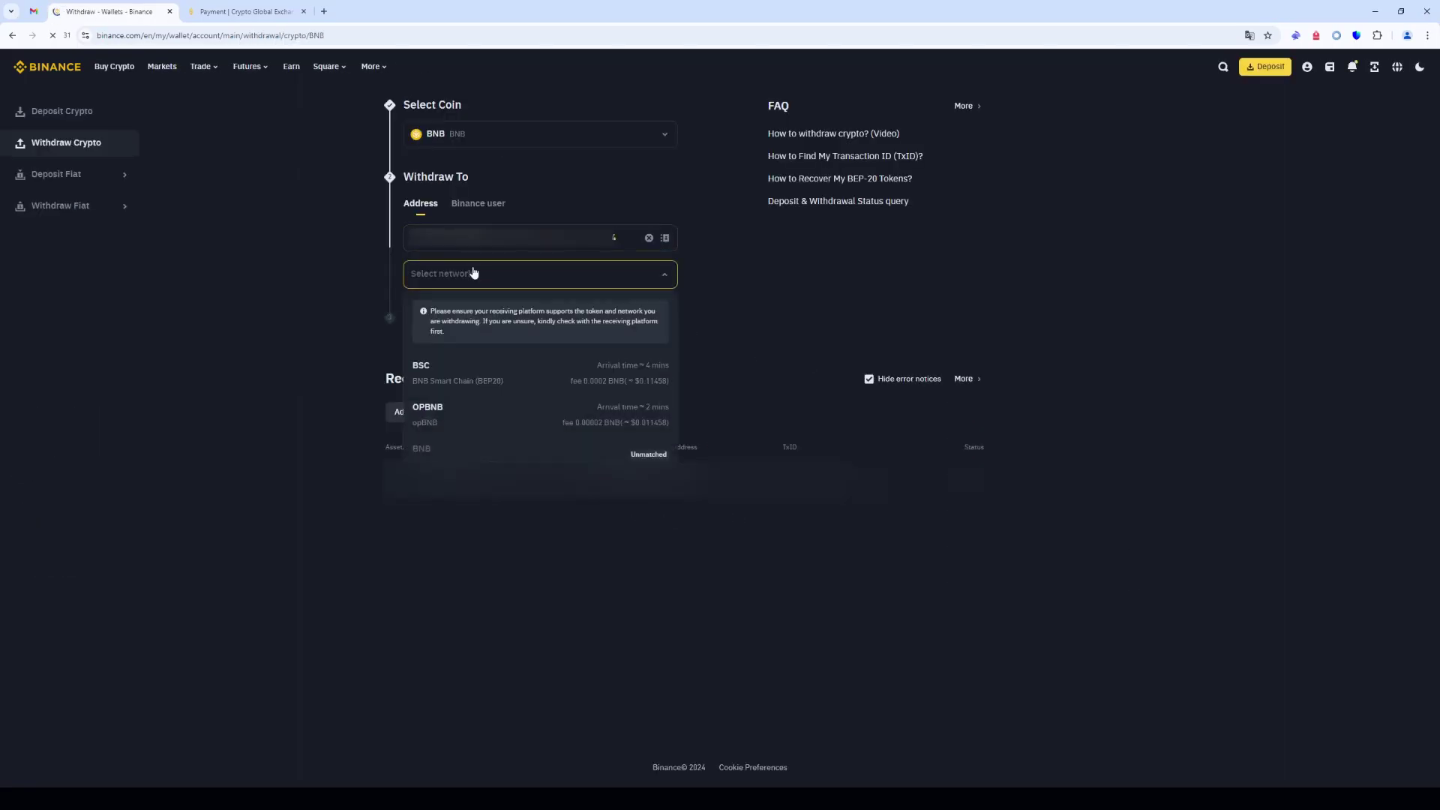
pyautogui.click(466, 366)
pyautogui.click(674, 495)
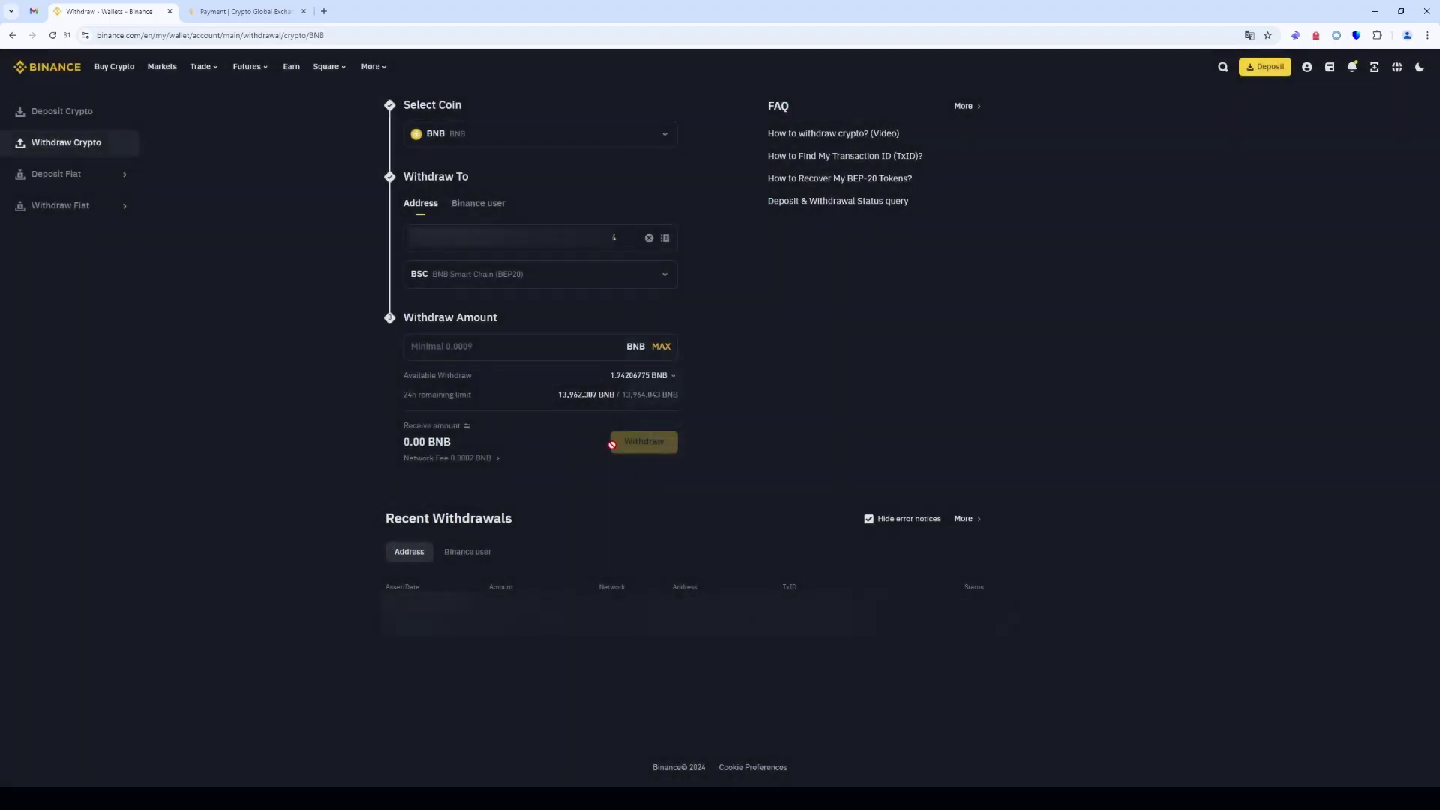
pyautogui.click(660, 347)
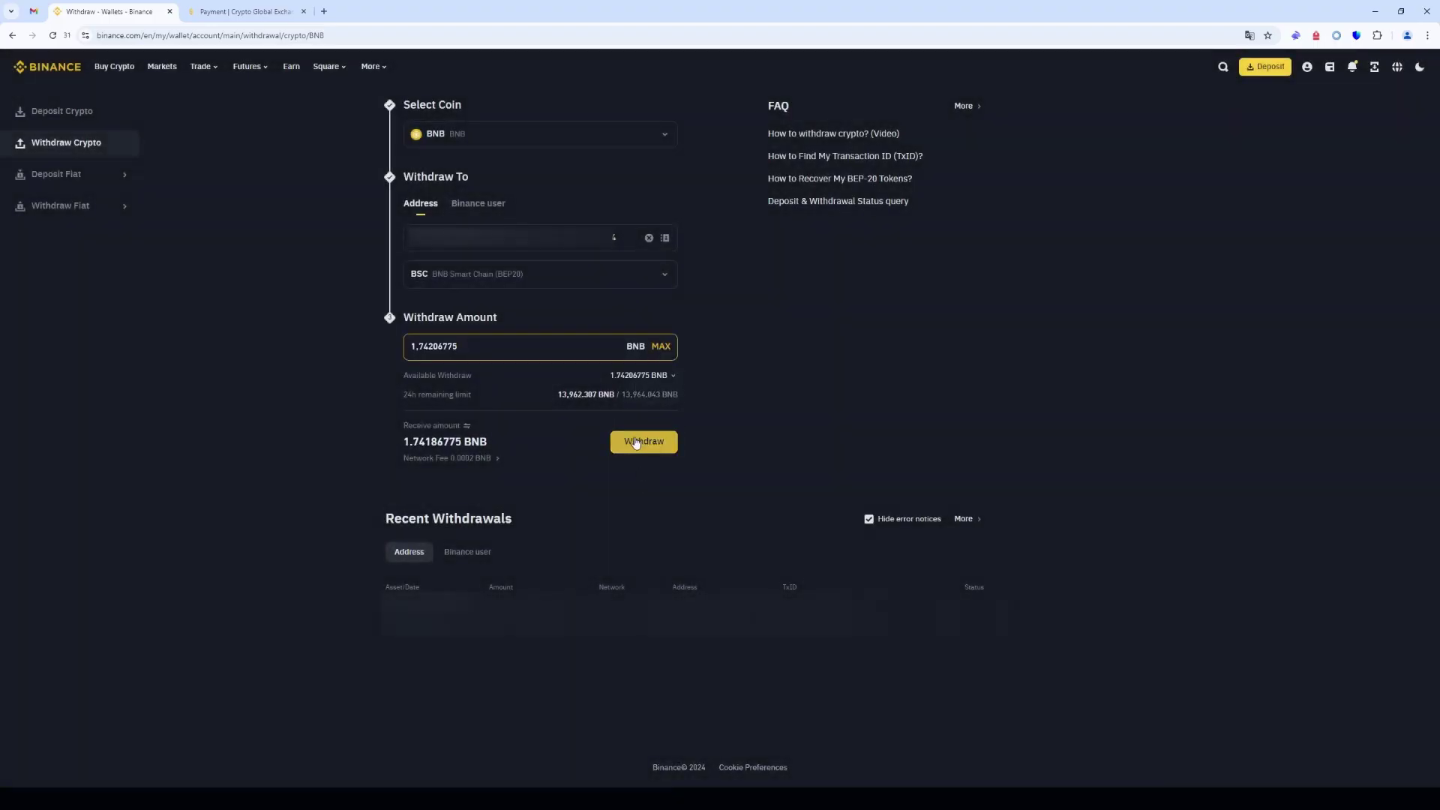
pyautogui.click(638, 443)
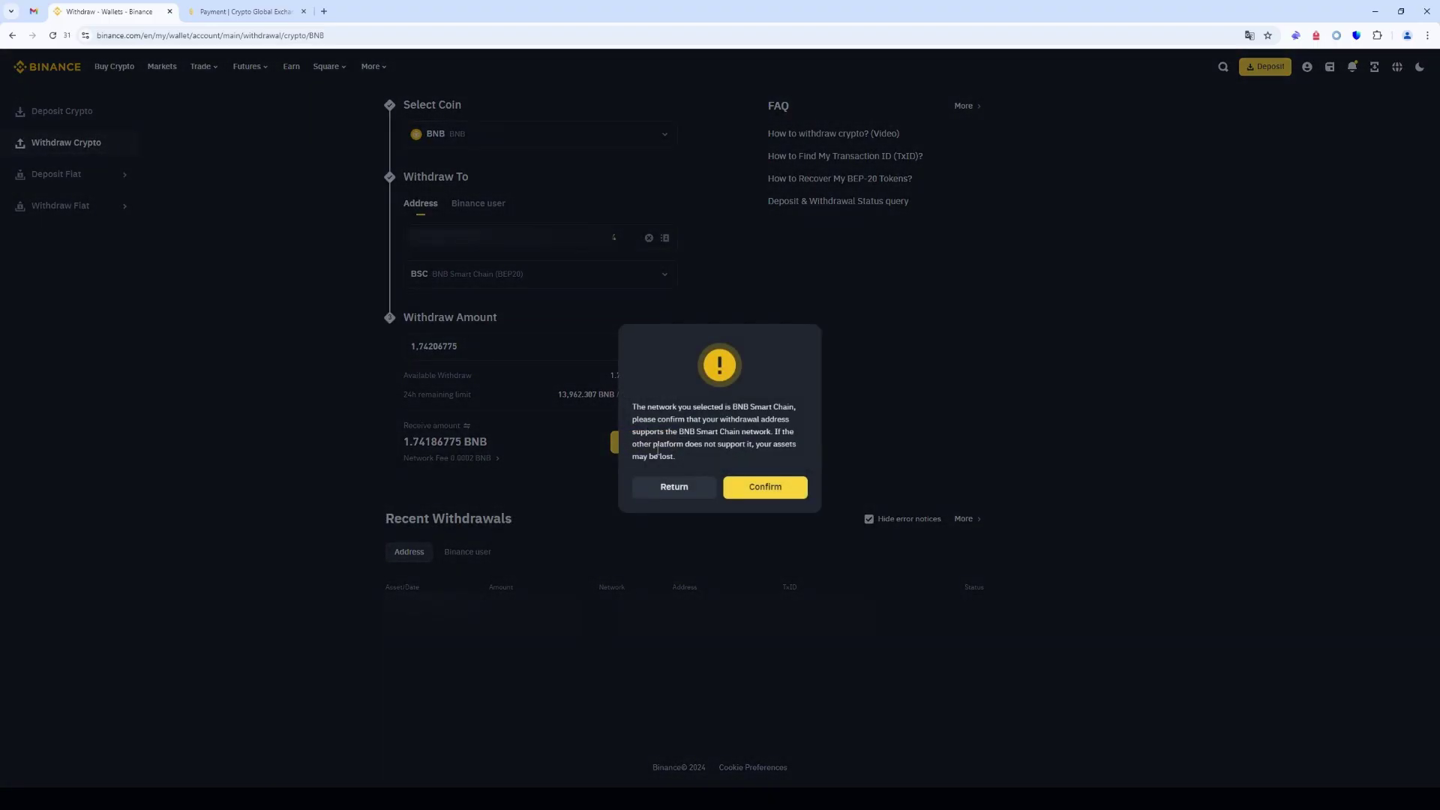
# - Confirm the BNB Smart Chain warning and summary, and choose email verification
pyautogui.click(756, 489)
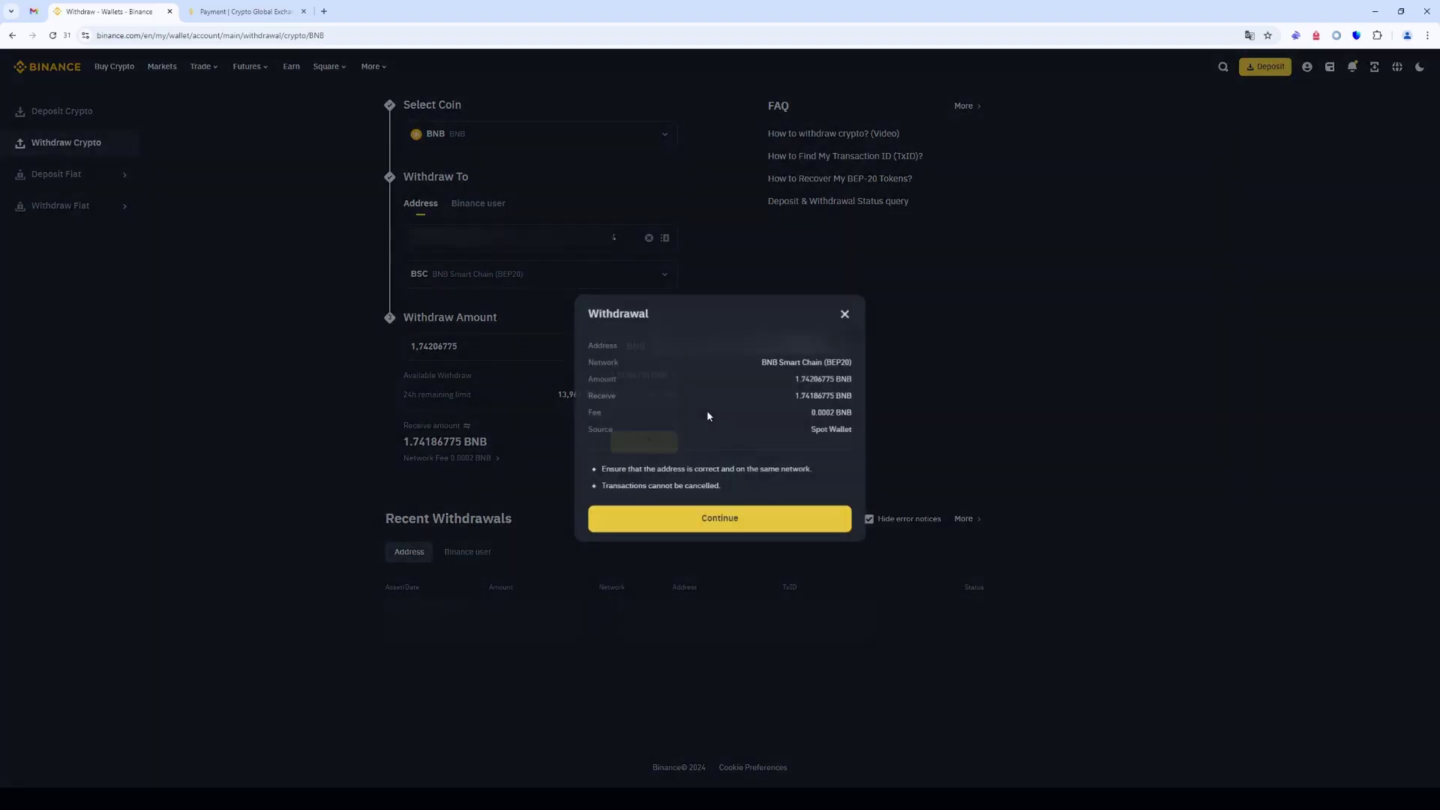
pyautogui.click(729, 513)
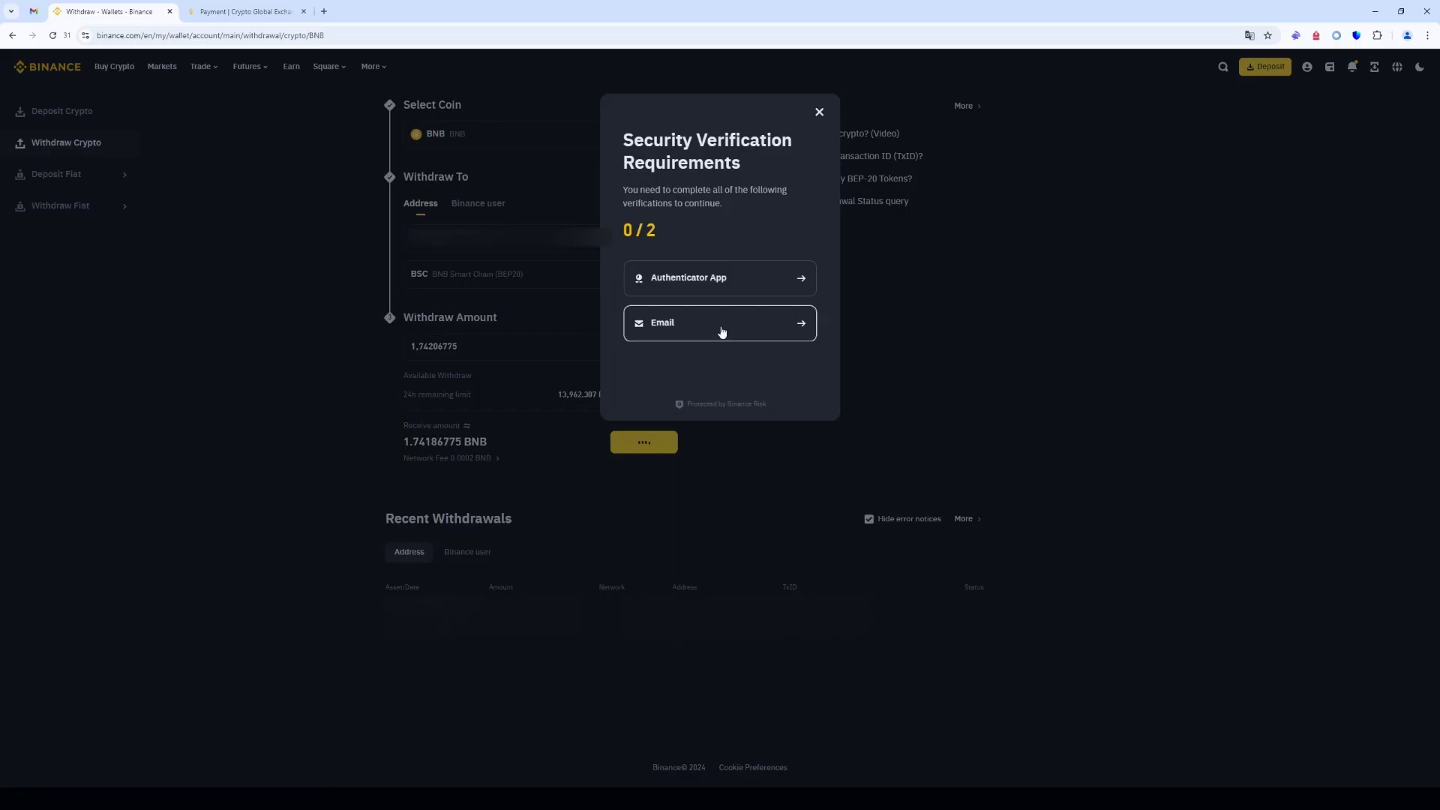
pyautogui.click(722, 327)
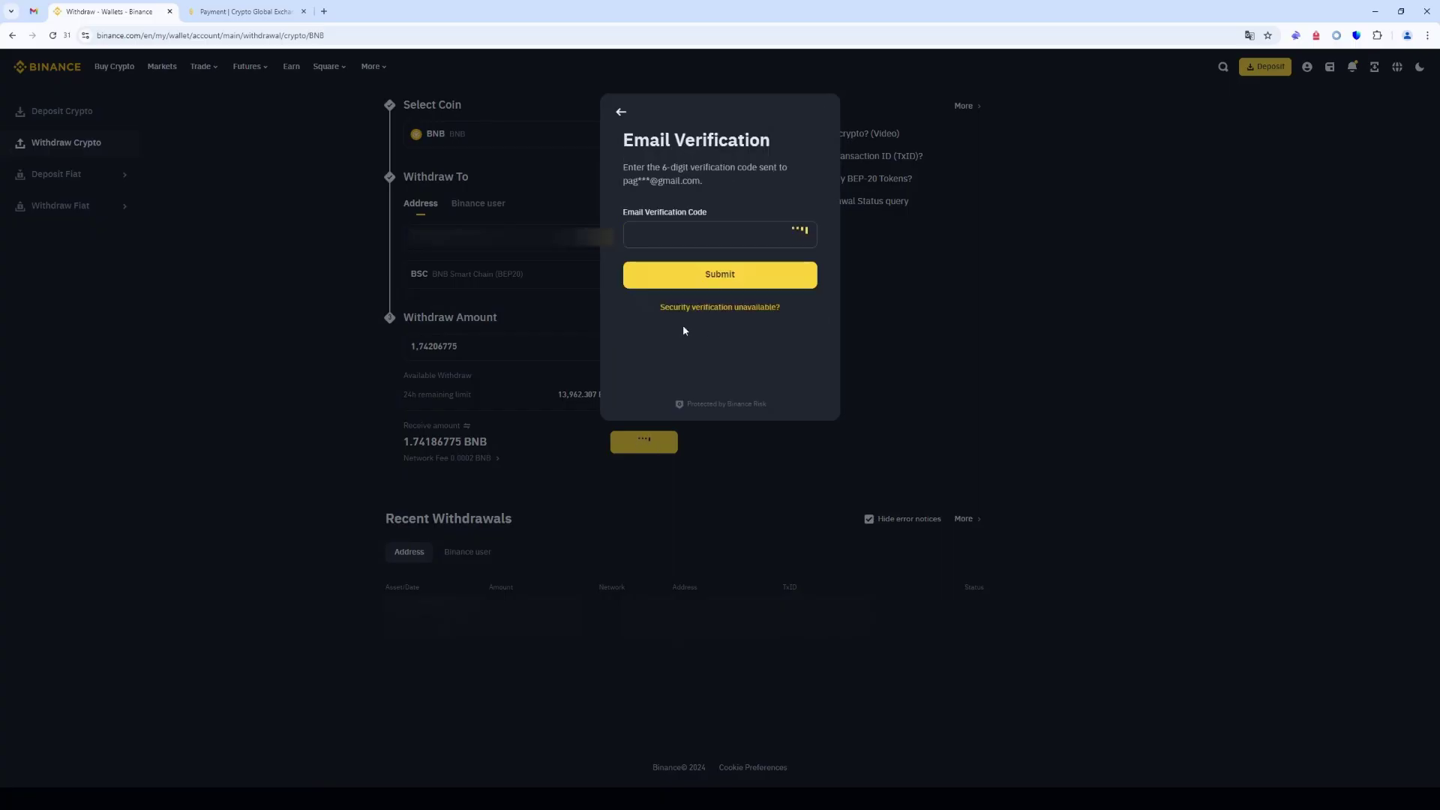
# - Copy the verification code from the new Binance email in Gmail and return to Binance
pyautogui.click(37, 12)
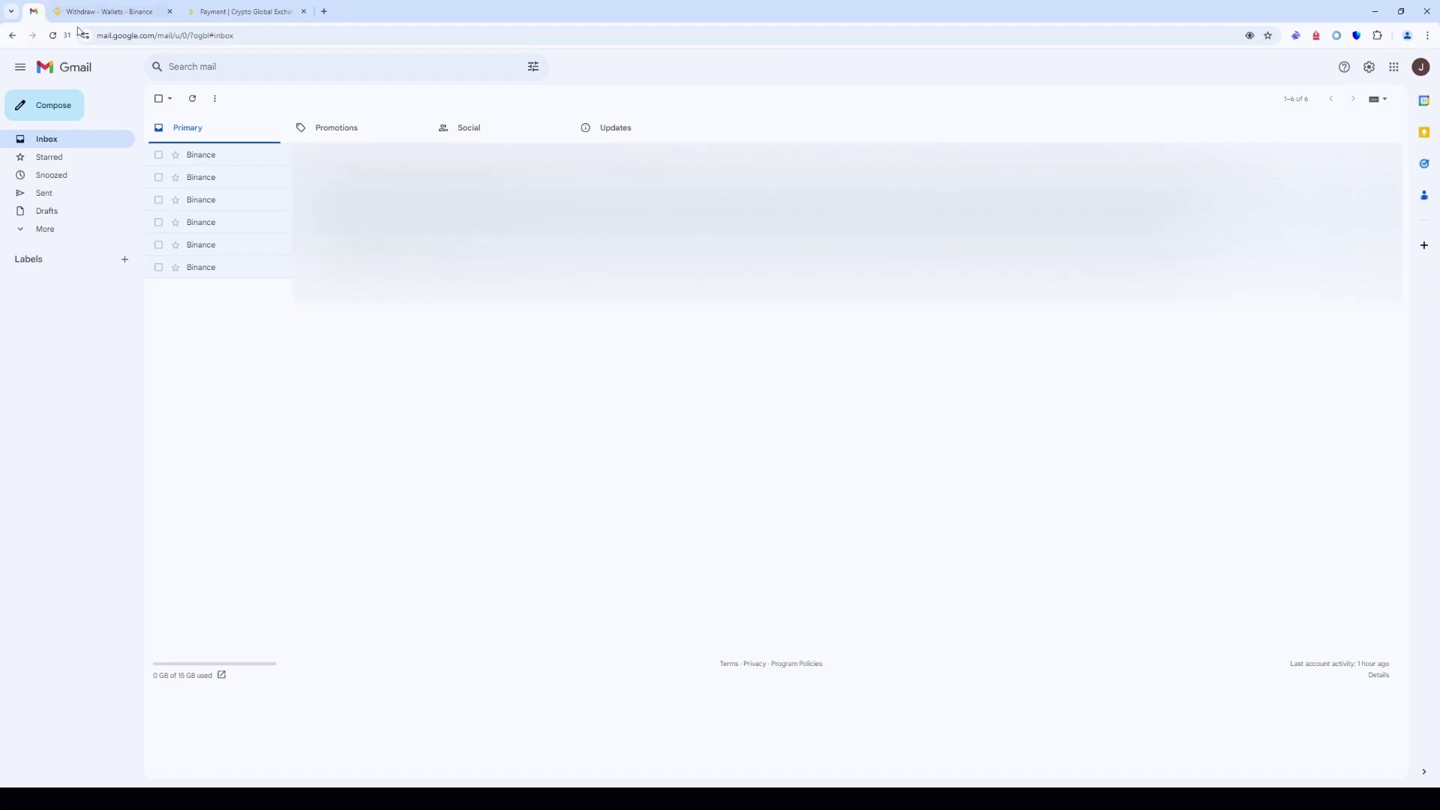
pyautogui.click(198, 107)
pyautogui.click(235, 154)
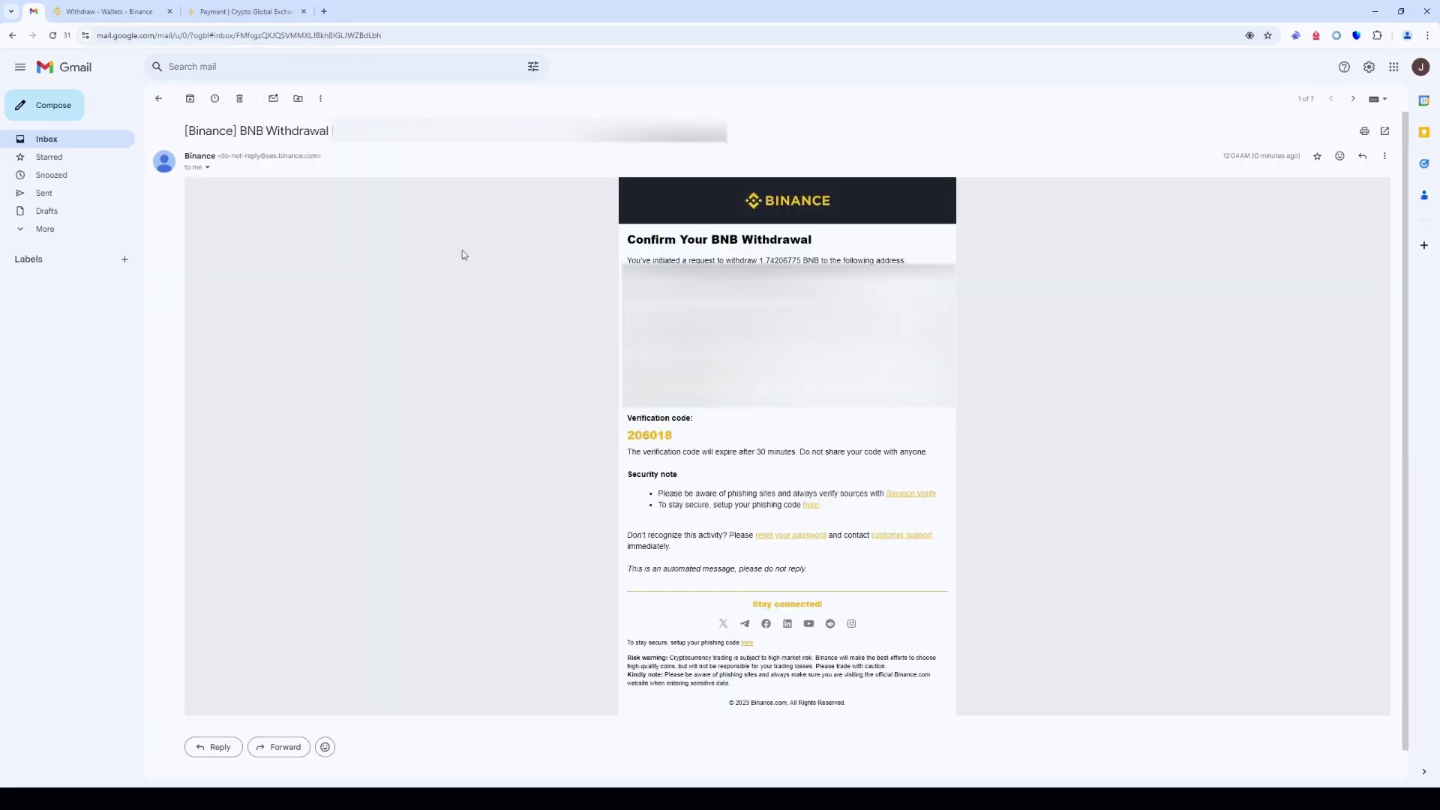
pyautogui.doubleClick(656, 433)
pyautogui.hotkey('ctrl', 'c')
pyautogui.click(106, 140)
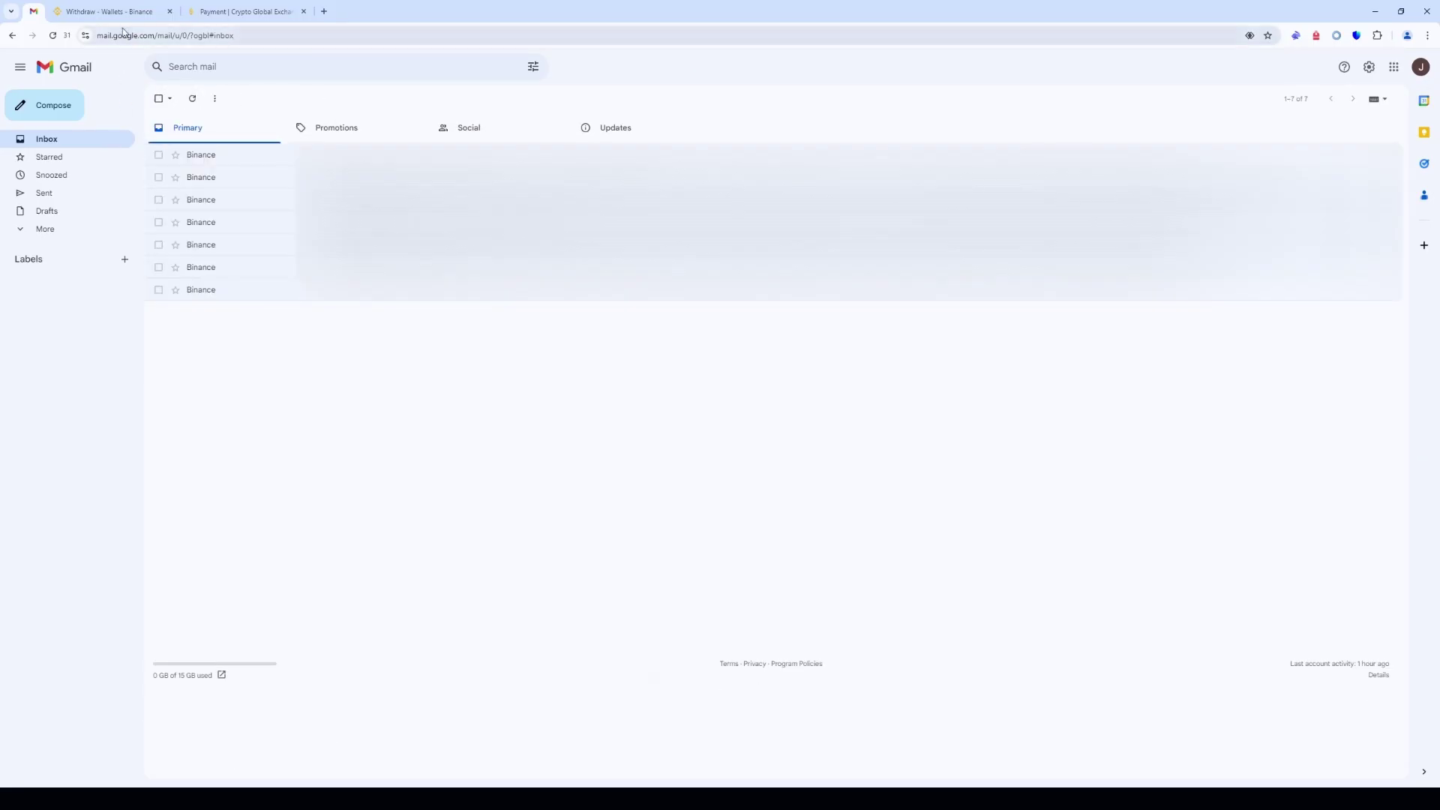
pyautogui.click(109, 11)
# - Paste the email code, enter the authenticator app code, and acknowledge the awaiting-approval notice
pyautogui.click(700, 242)
pyautogui.hotkey('ctrl', 'v')
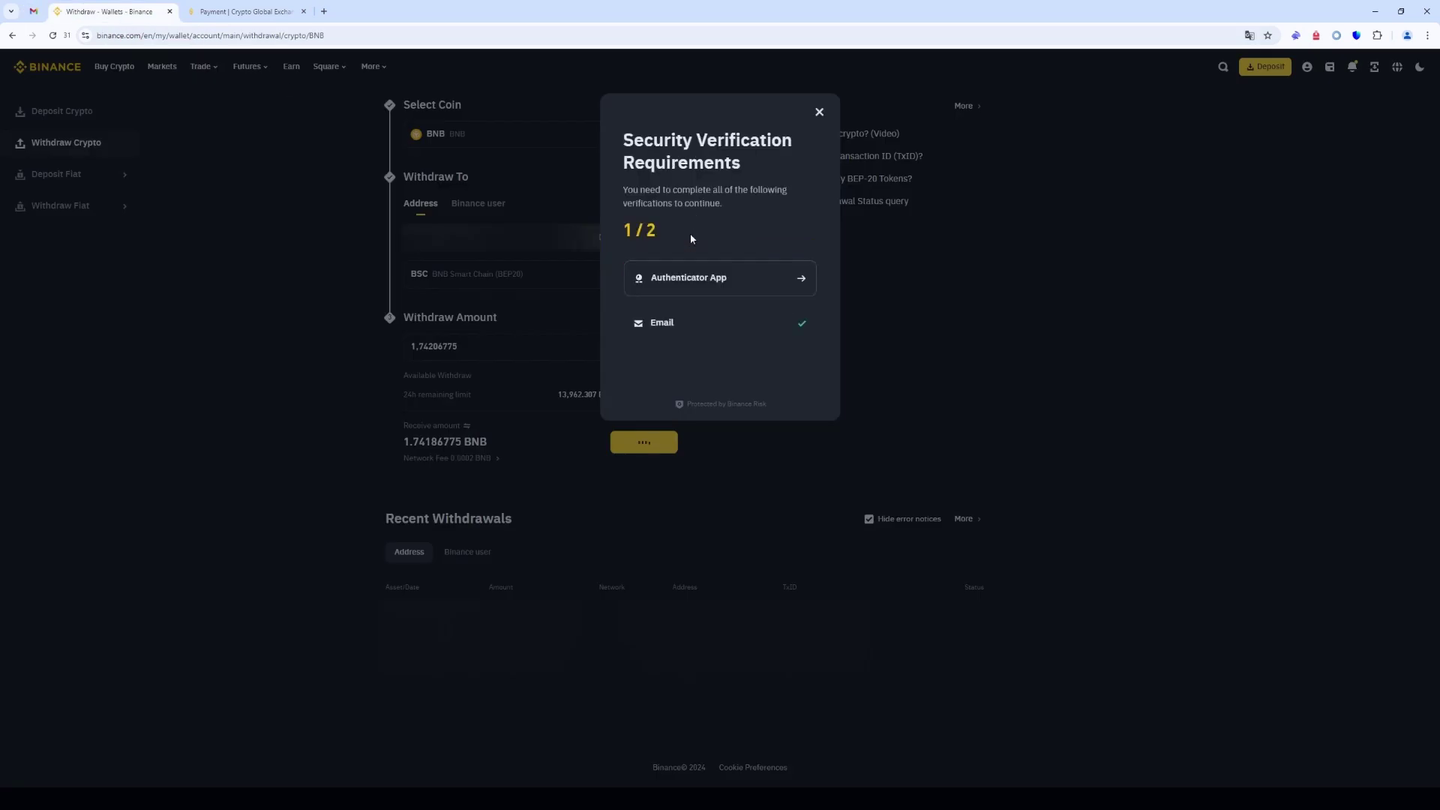
pyautogui.click(698, 285)
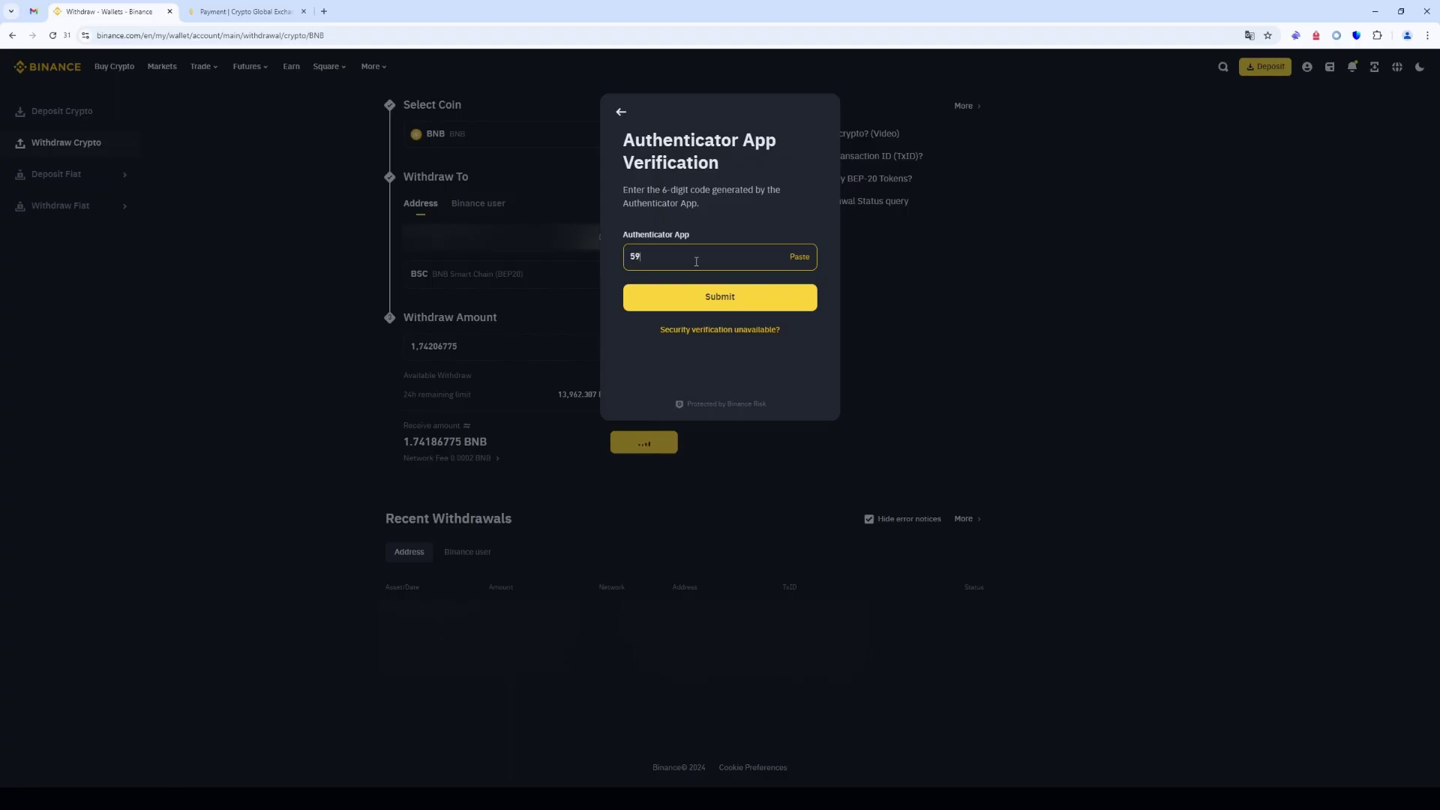
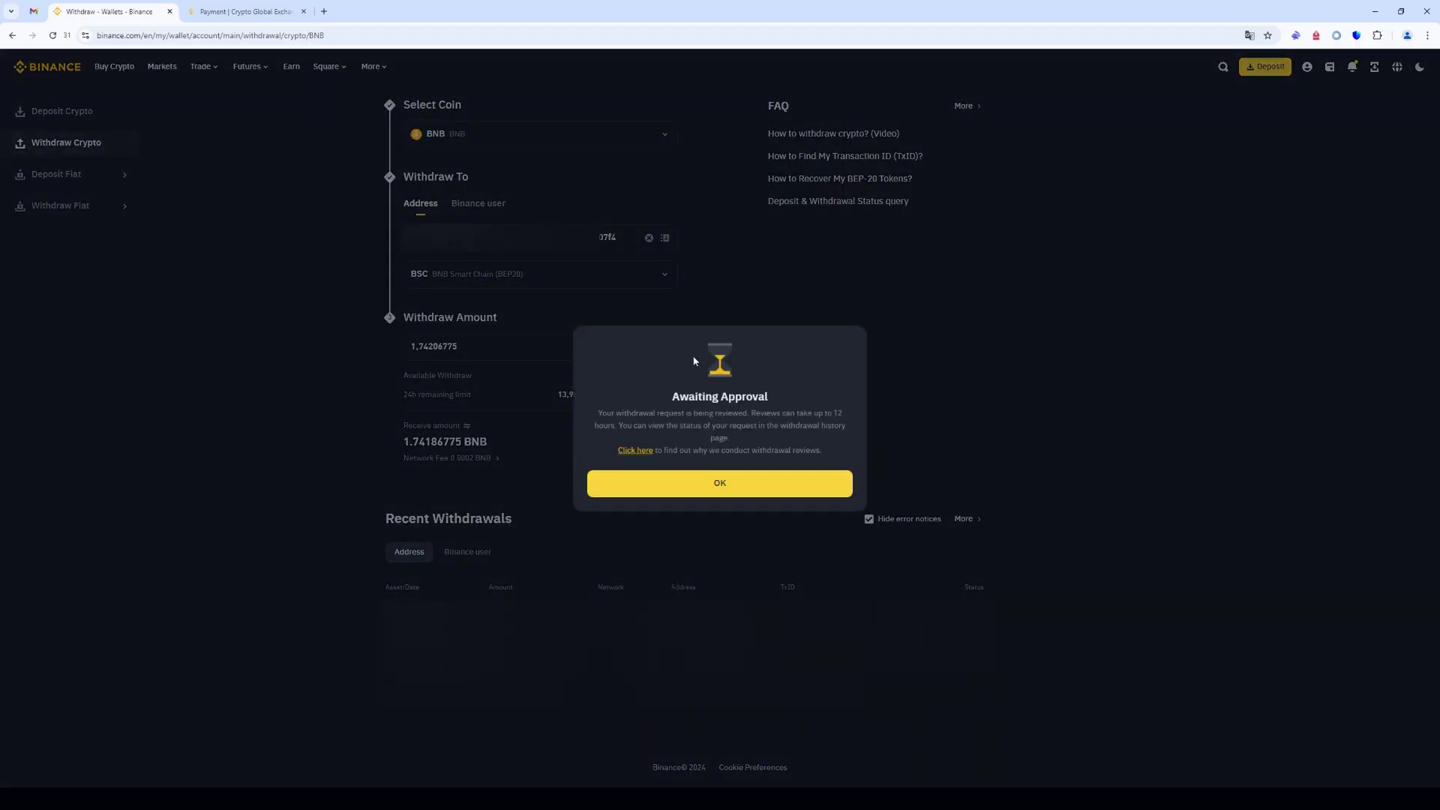
pyautogui.click(725, 483)
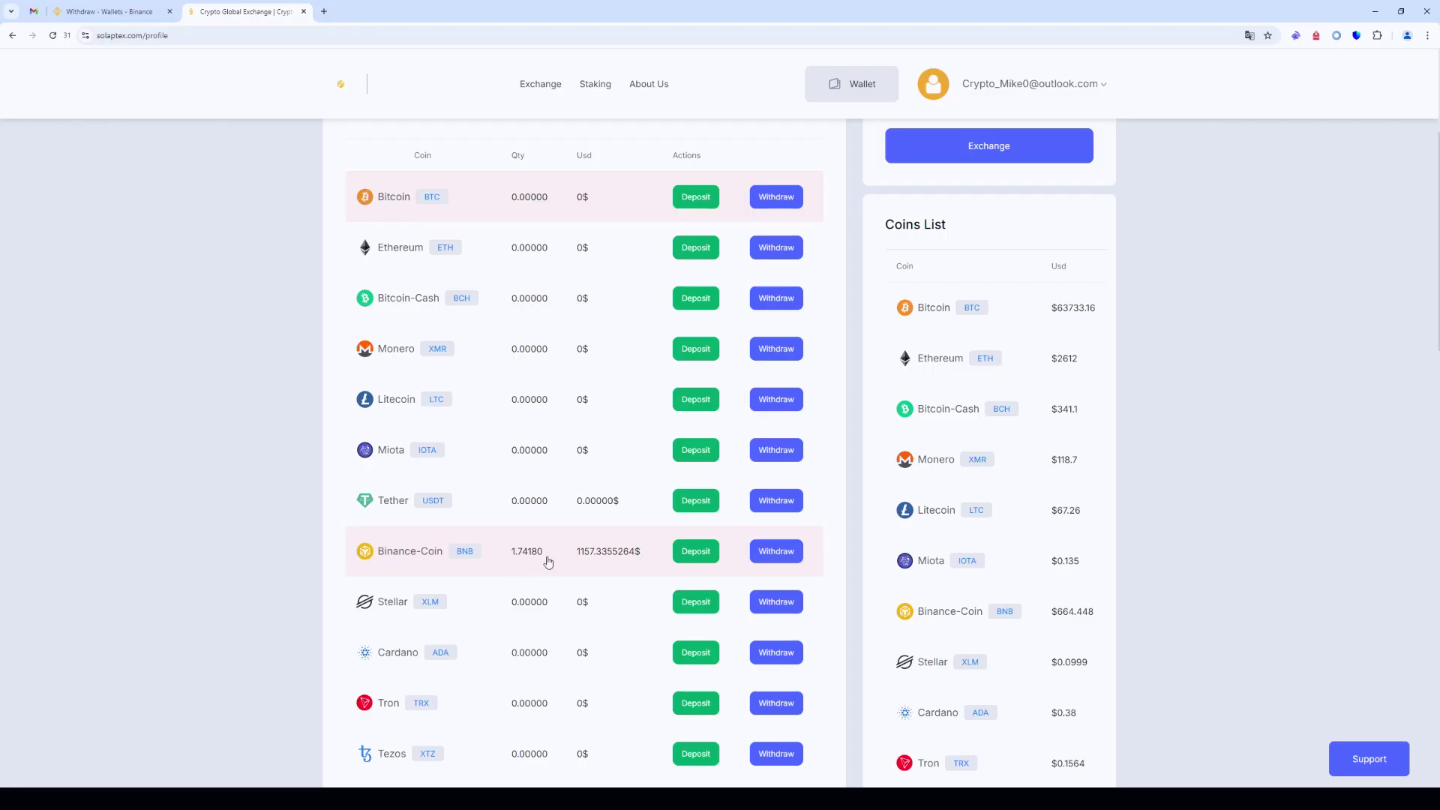
# - Open the Solaptex deposits history from the account menu to see the 1.7418 BNB deposit
pyautogui.click(1032, 87)
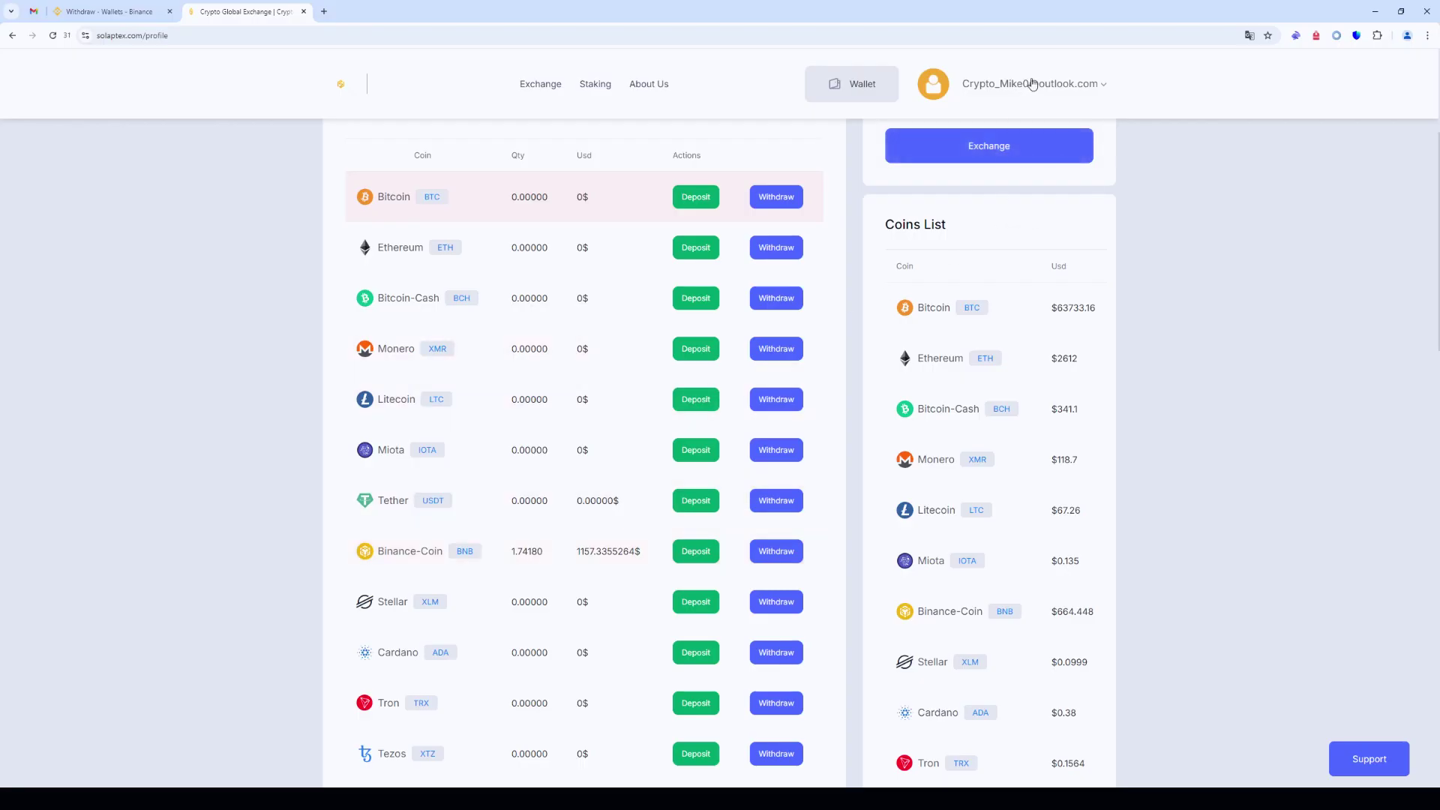
pyautogui.click(1024, 176)
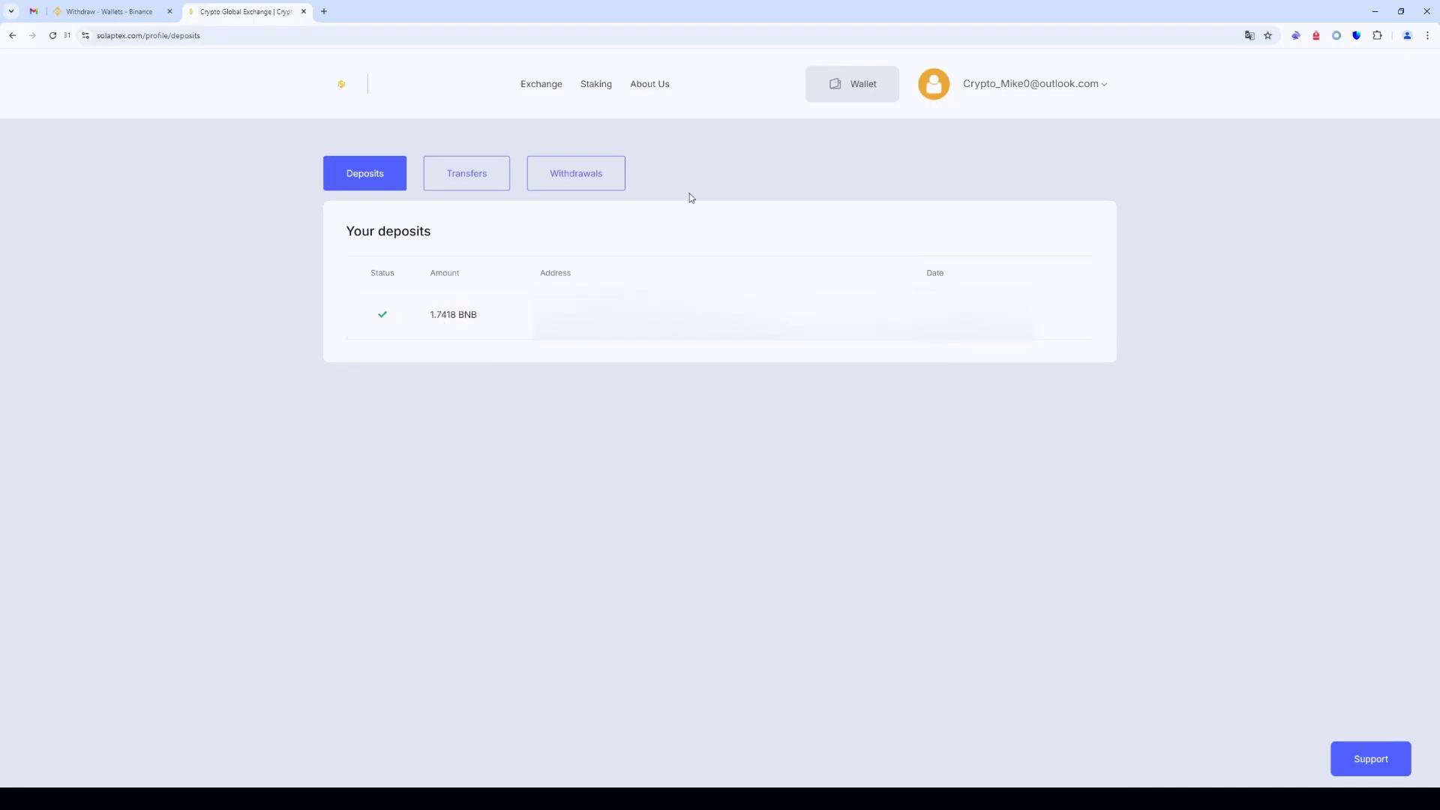
# - Exchange 1.74 BNB into USDT on the Solaptex exchange page, then view the wallet
pyautogui.click(553, 84)
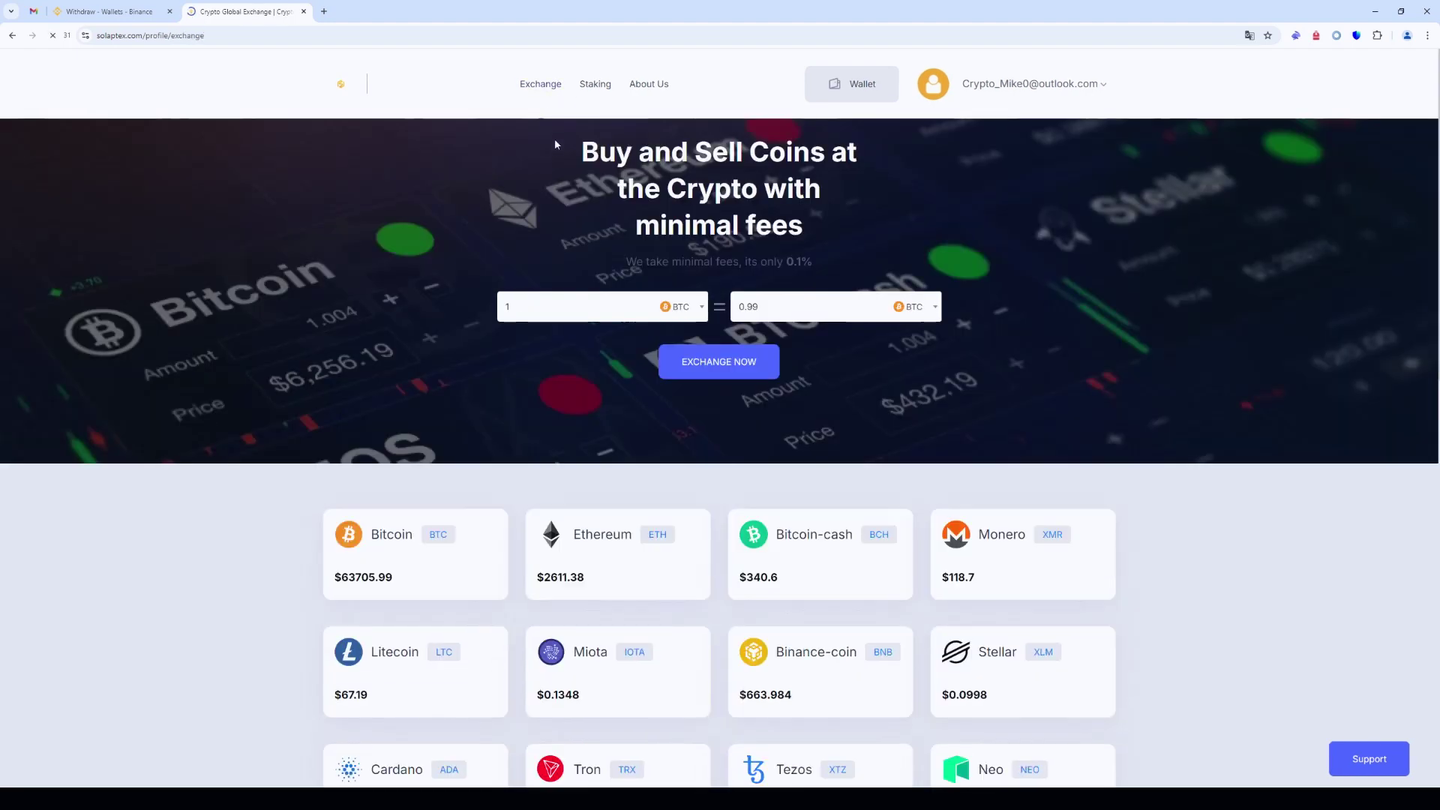
pyautogui.click(695, 306)
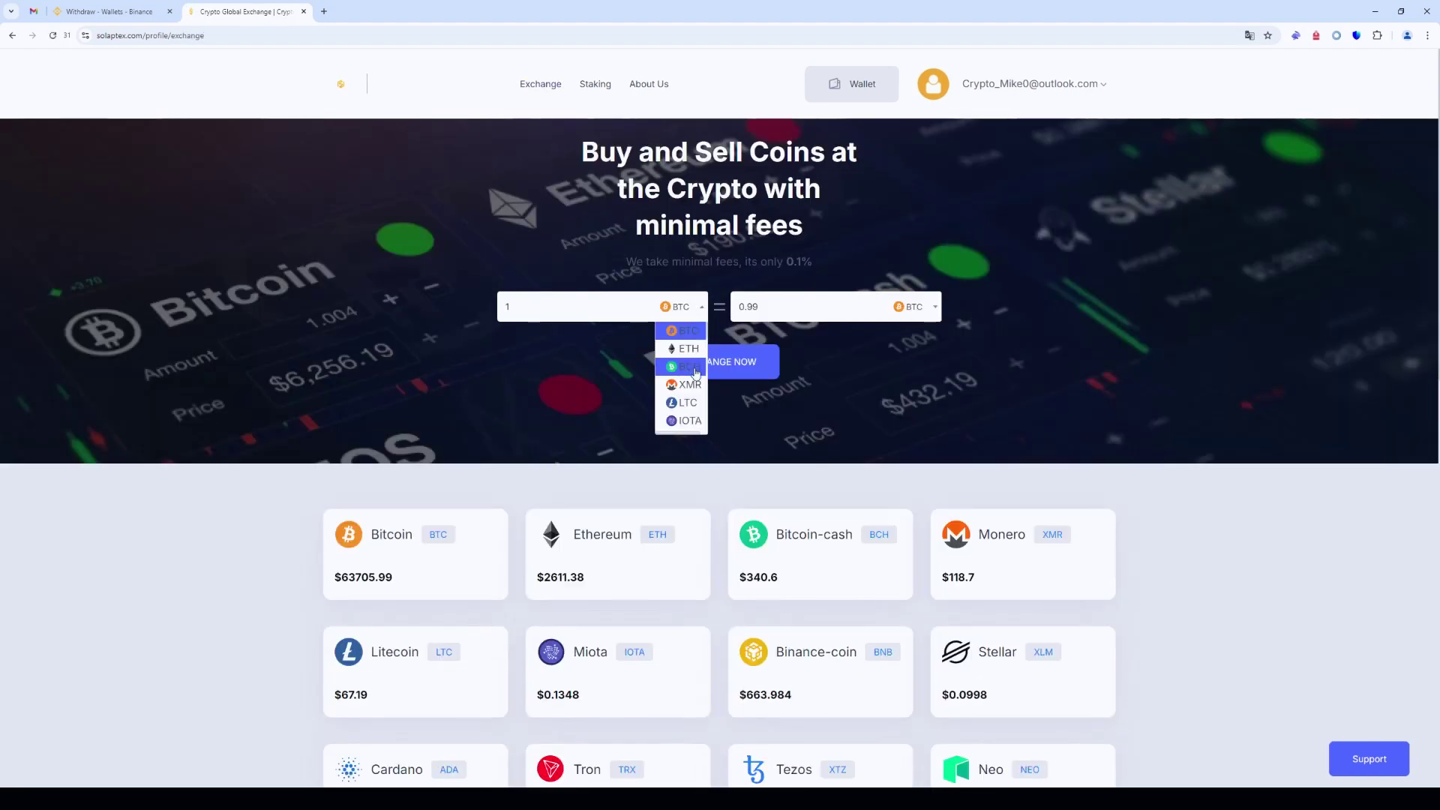
pyautogui.scroll(-1, 695, 374)
pyautogui.click(695, 401)
pyautogui.click(917, 308)
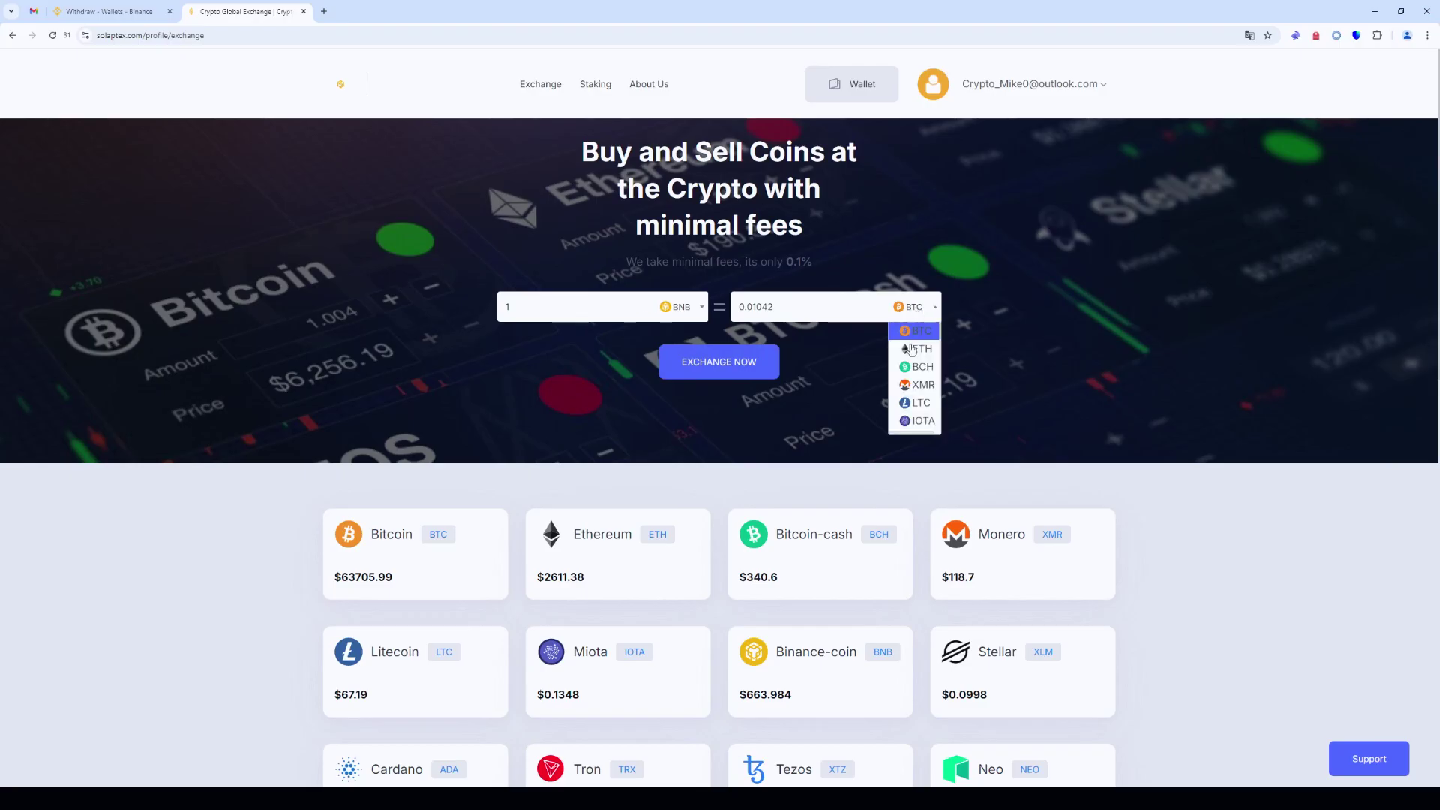
pyautogui.scroll(-1, 912, 349)
pyautogui.click(927, 383)
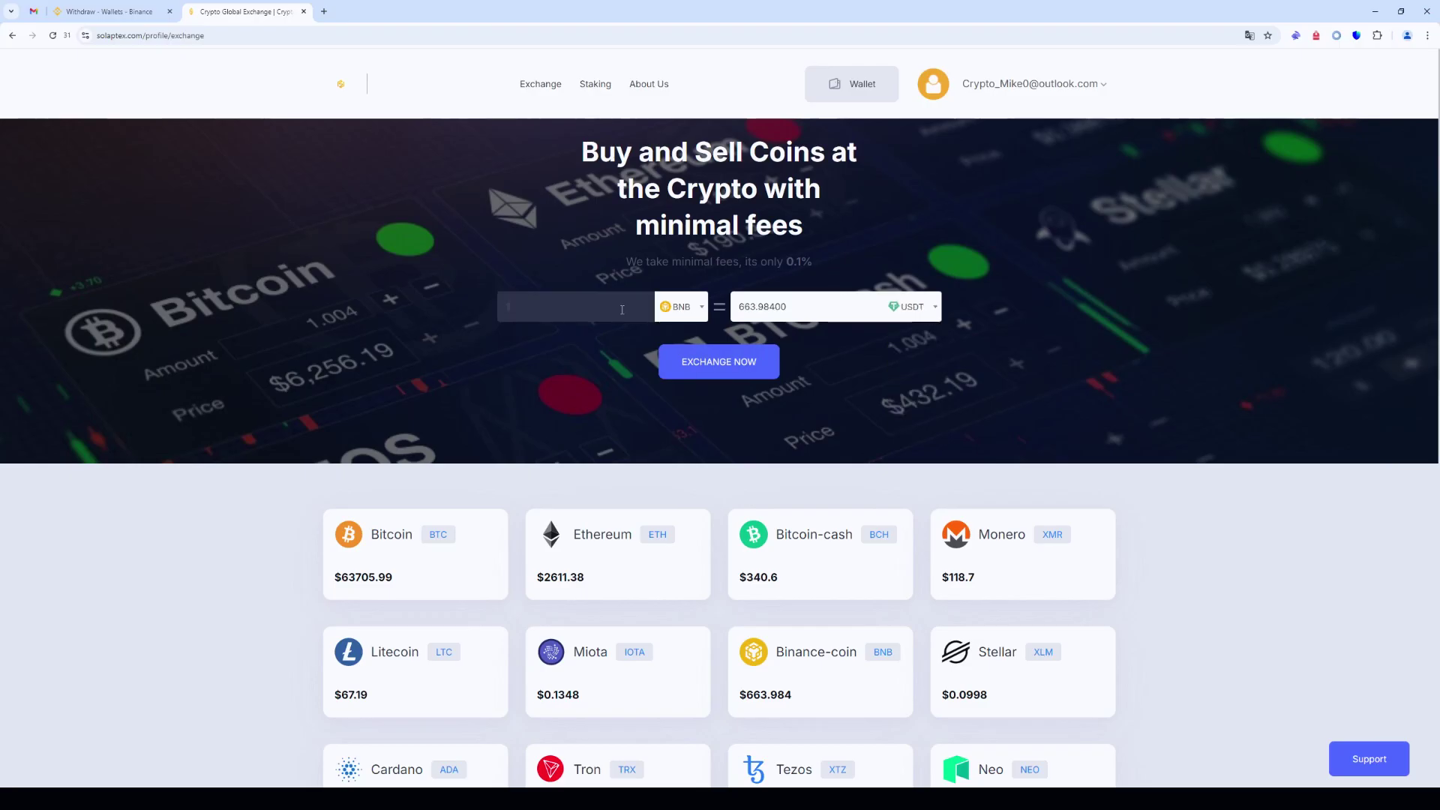
pyautogui.write('.74')
pyautogui.click(703, 375)
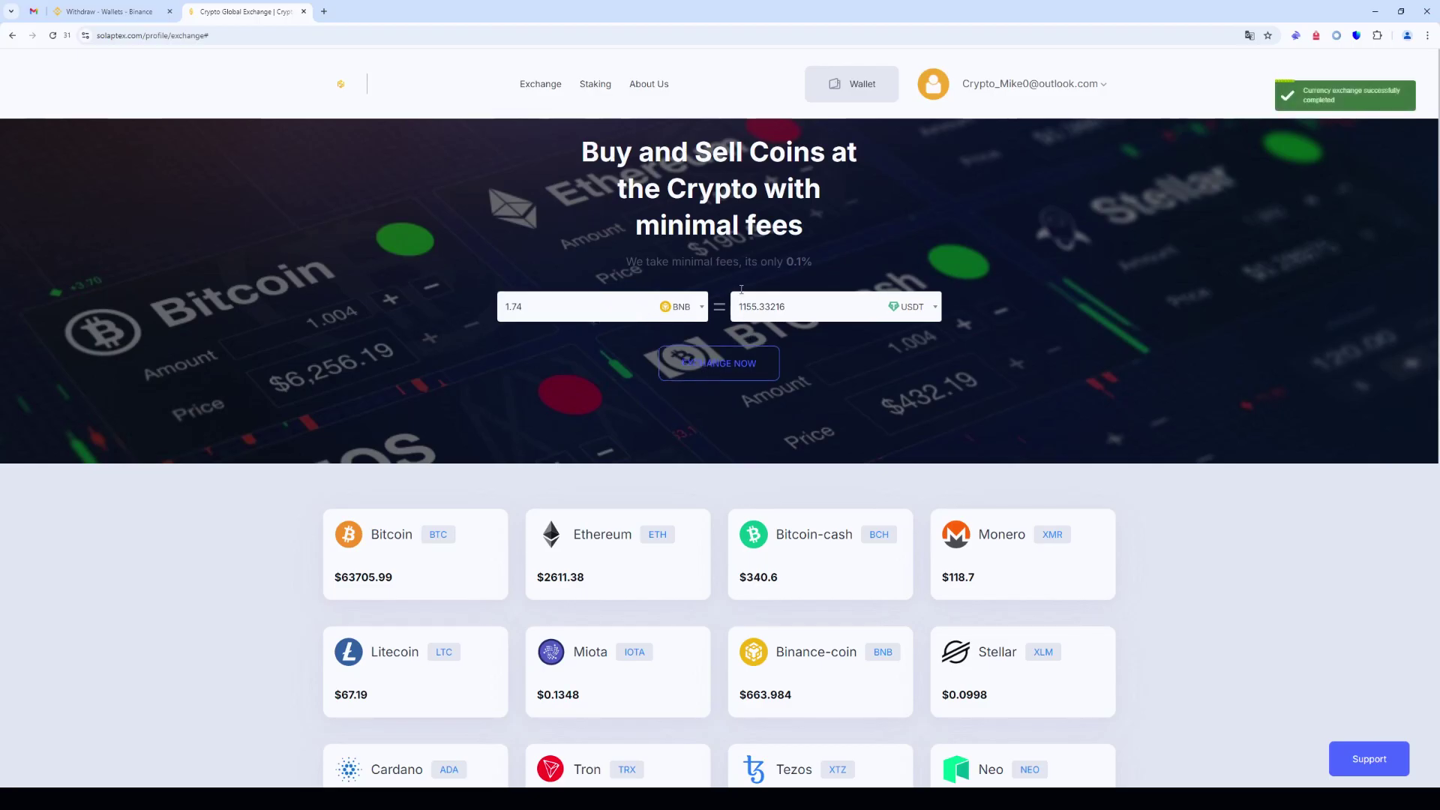
pyautogui.click(855, 86)
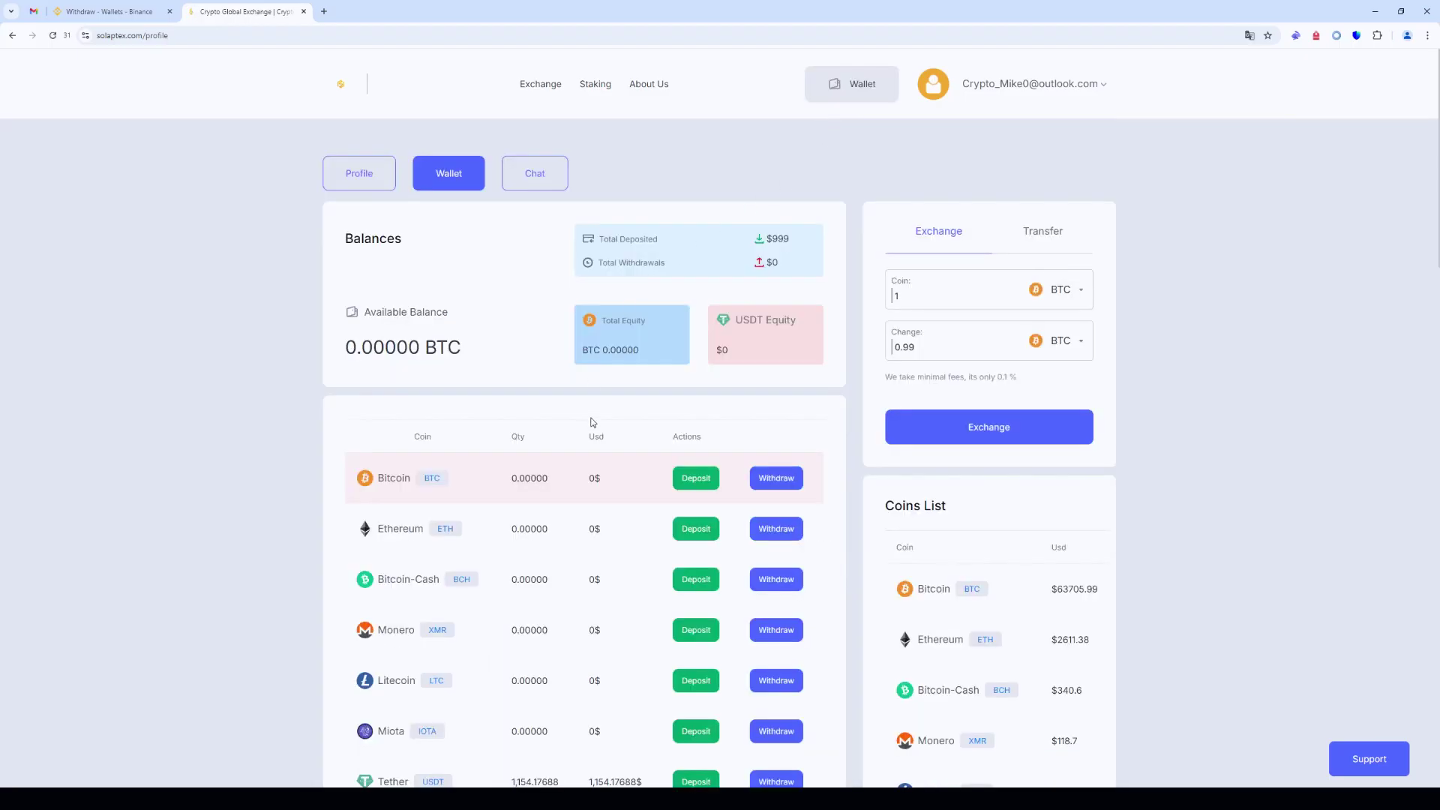
# - Start a Tether withdrawal on the BEP-20 network with an amount of 1150 USDT
pyautogui.scroll(-2, 594, 427)
pyautogui.scroll(-1, 594, 609)
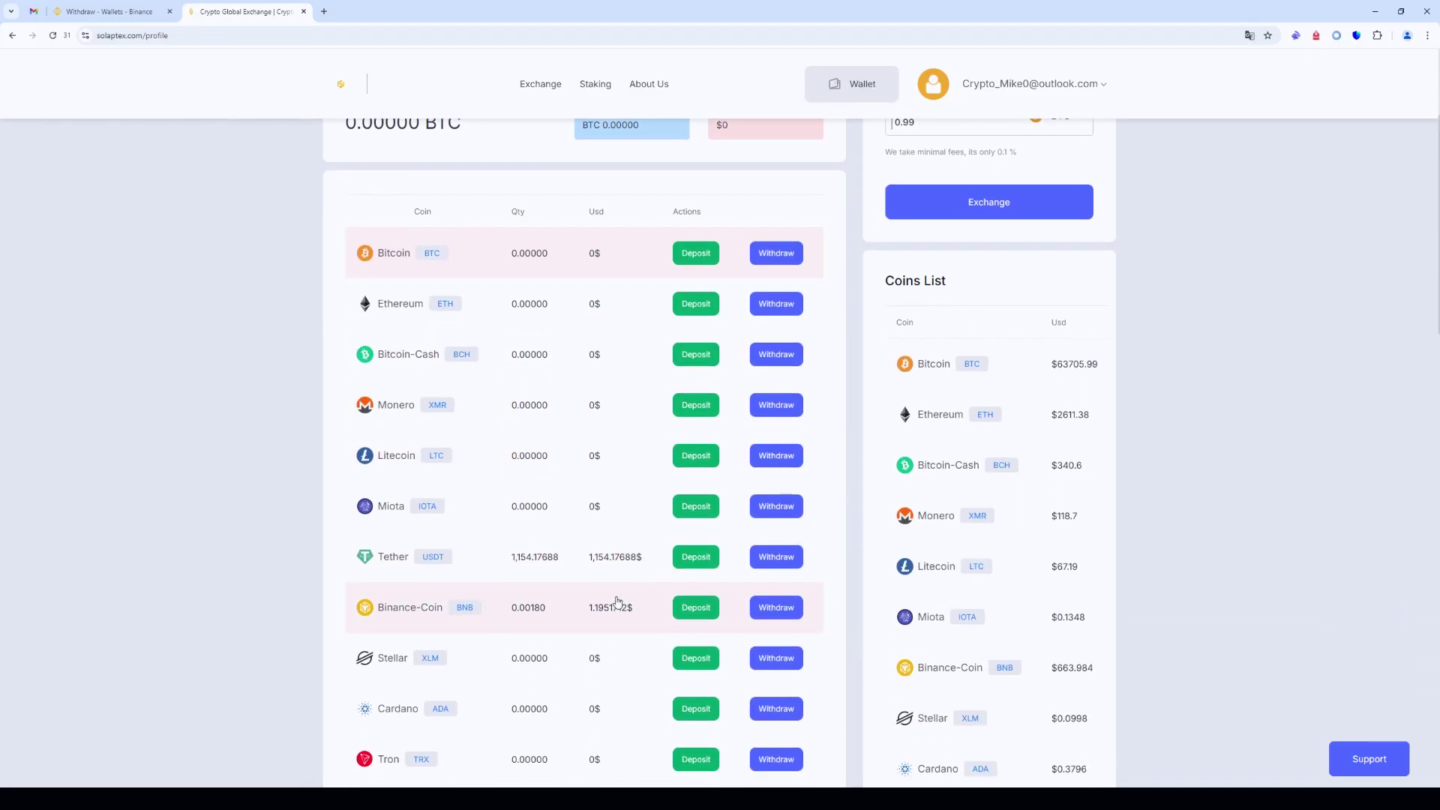
pyautogui.click(784, 559)
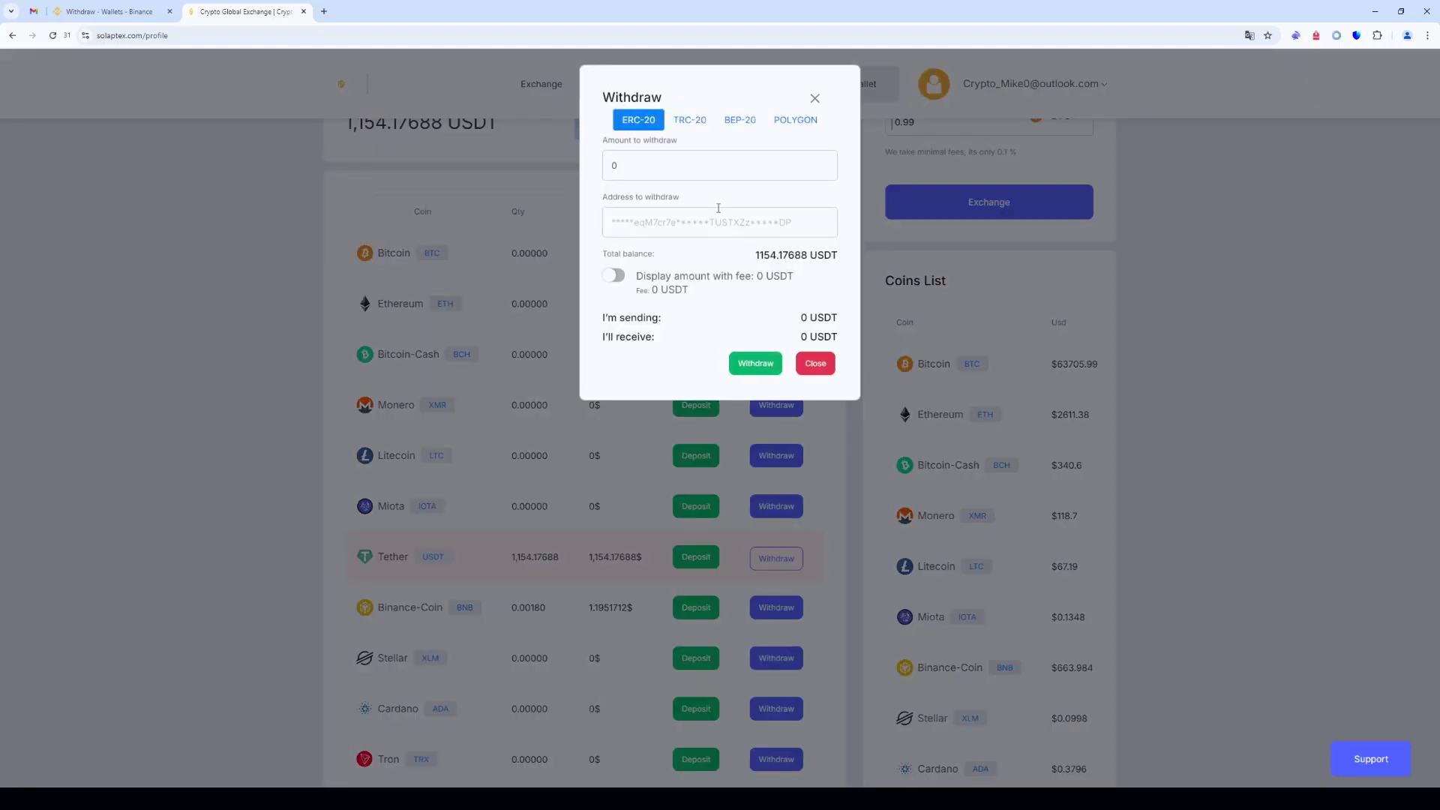
pyautogui.click(739, 120)
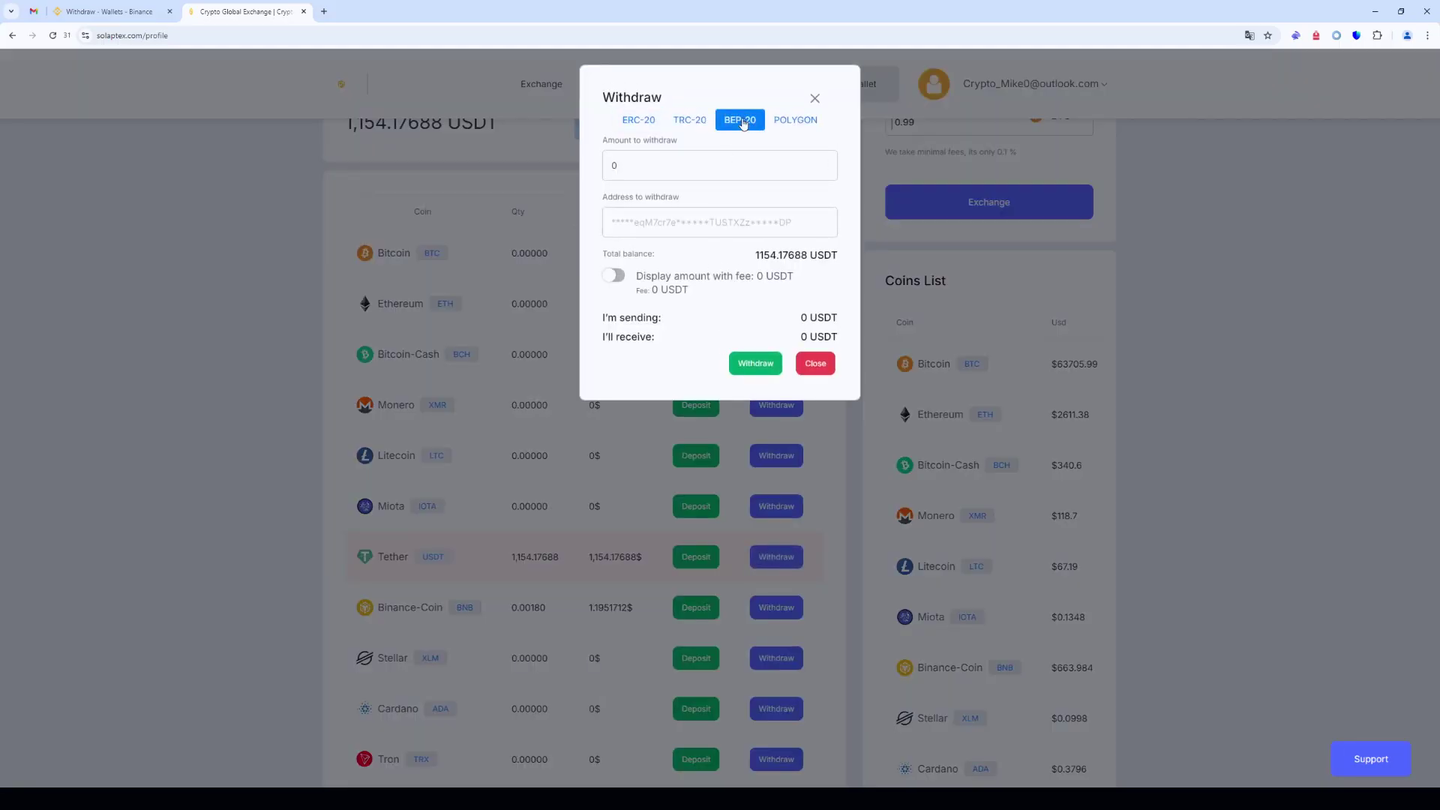
pyautogui.click(689, 165)
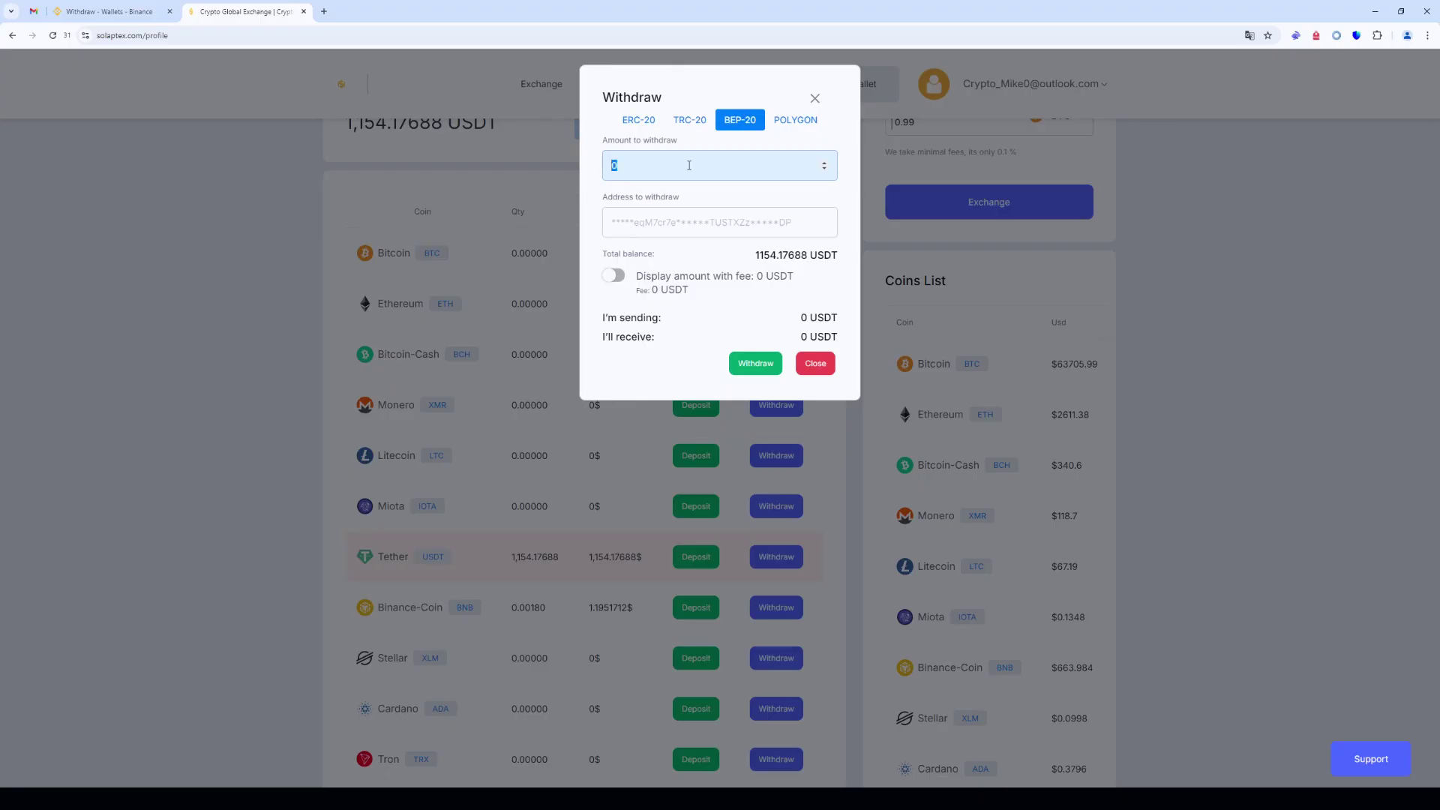
pyautogui.write('1150')
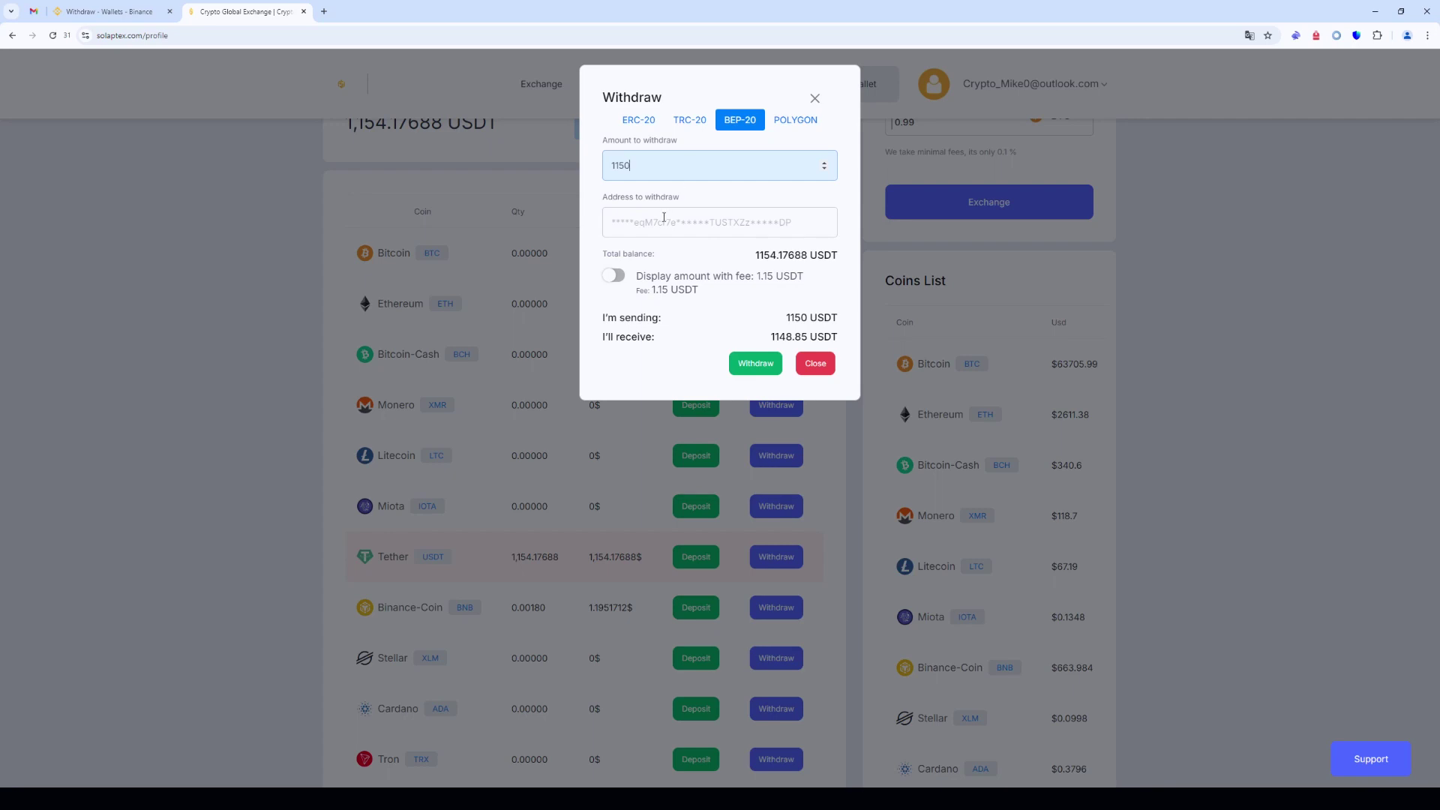
# - Get the Binance USDT deposit address on the BSC (BEP20) network and return to Solaptex
pyautogui.click(109, 11)
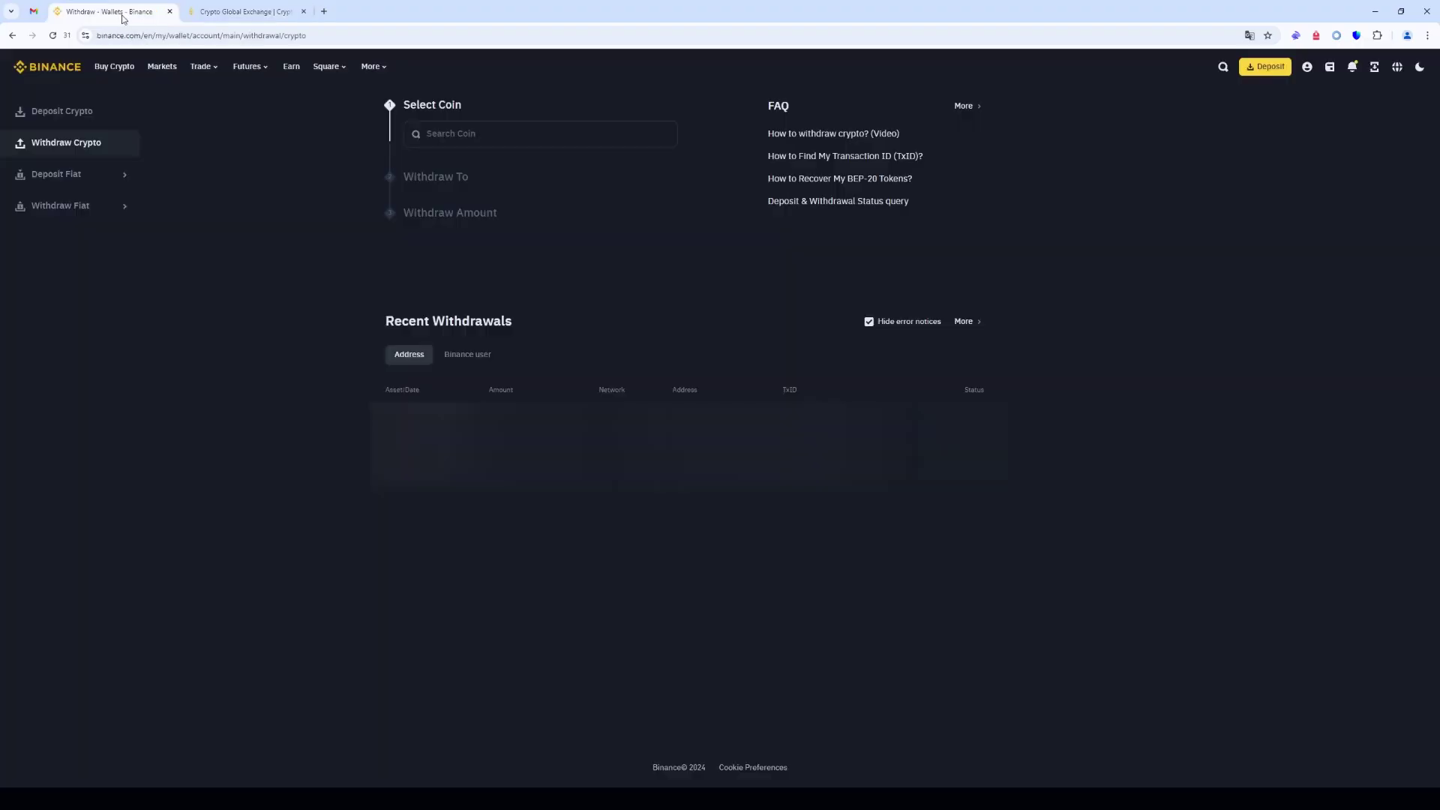
pyautogui.click(95, 117)
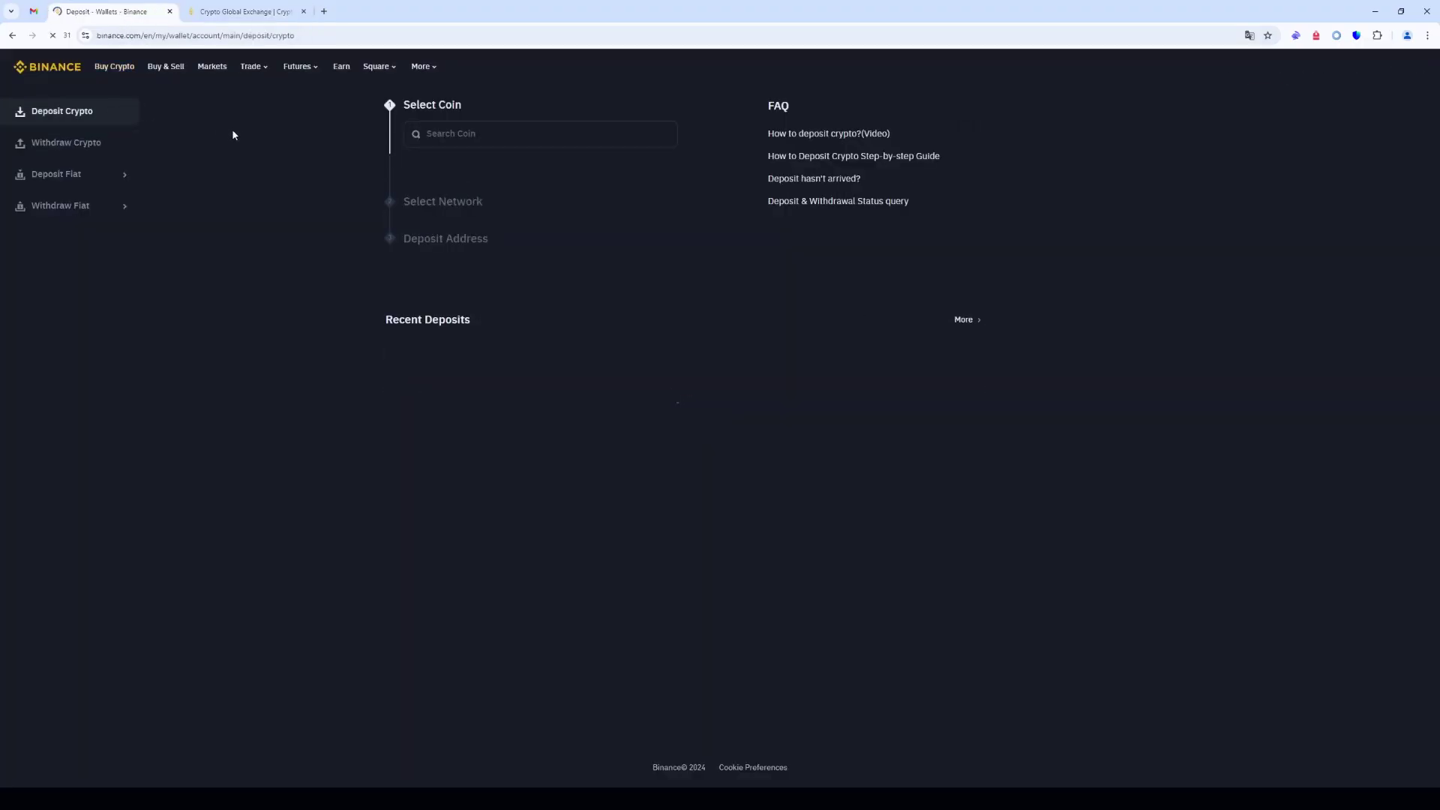
pyautogui.click(418, 136)
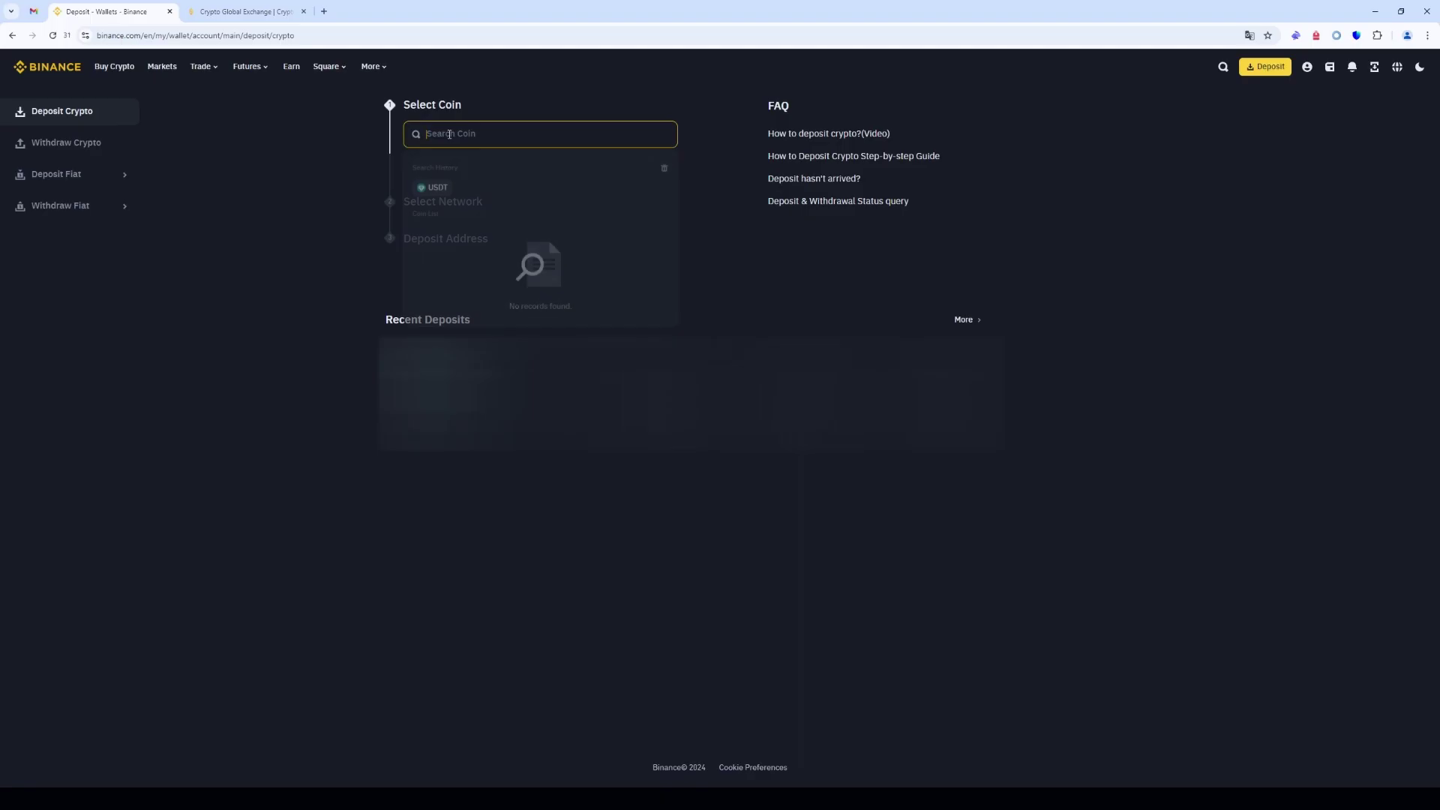
pyautogui.click(425, 168)
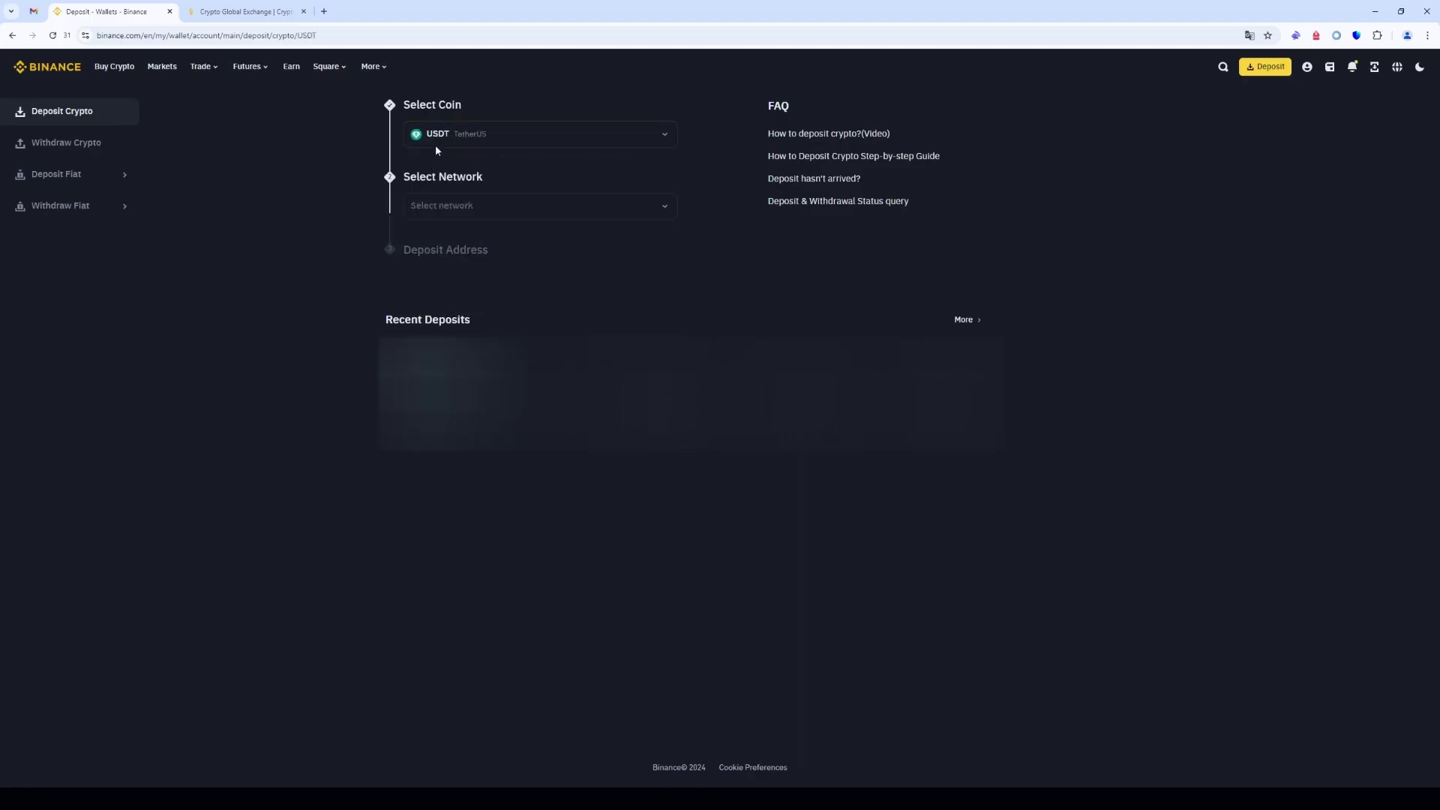
pyautogui.click(459, 208)
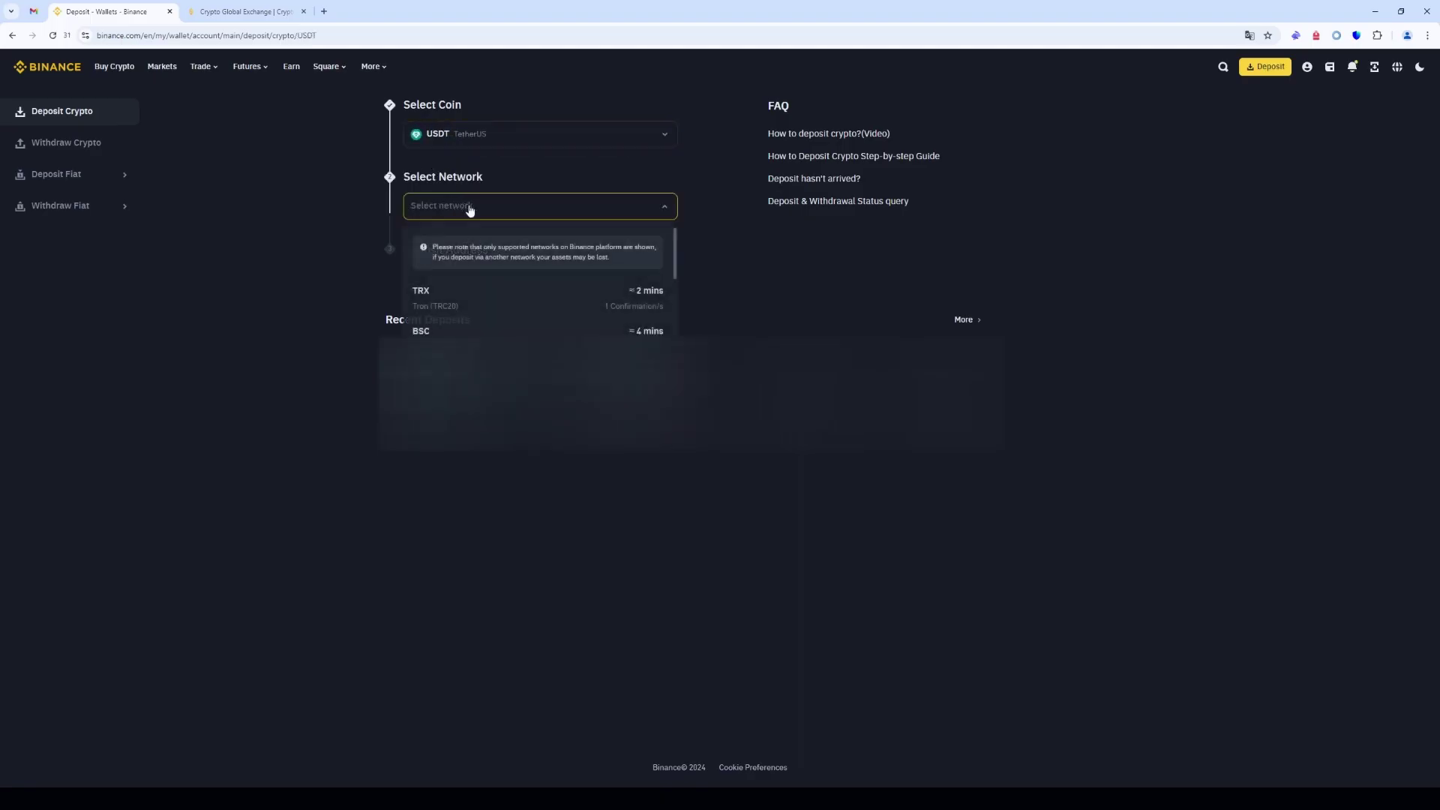
pyautogui.click(469, 331)
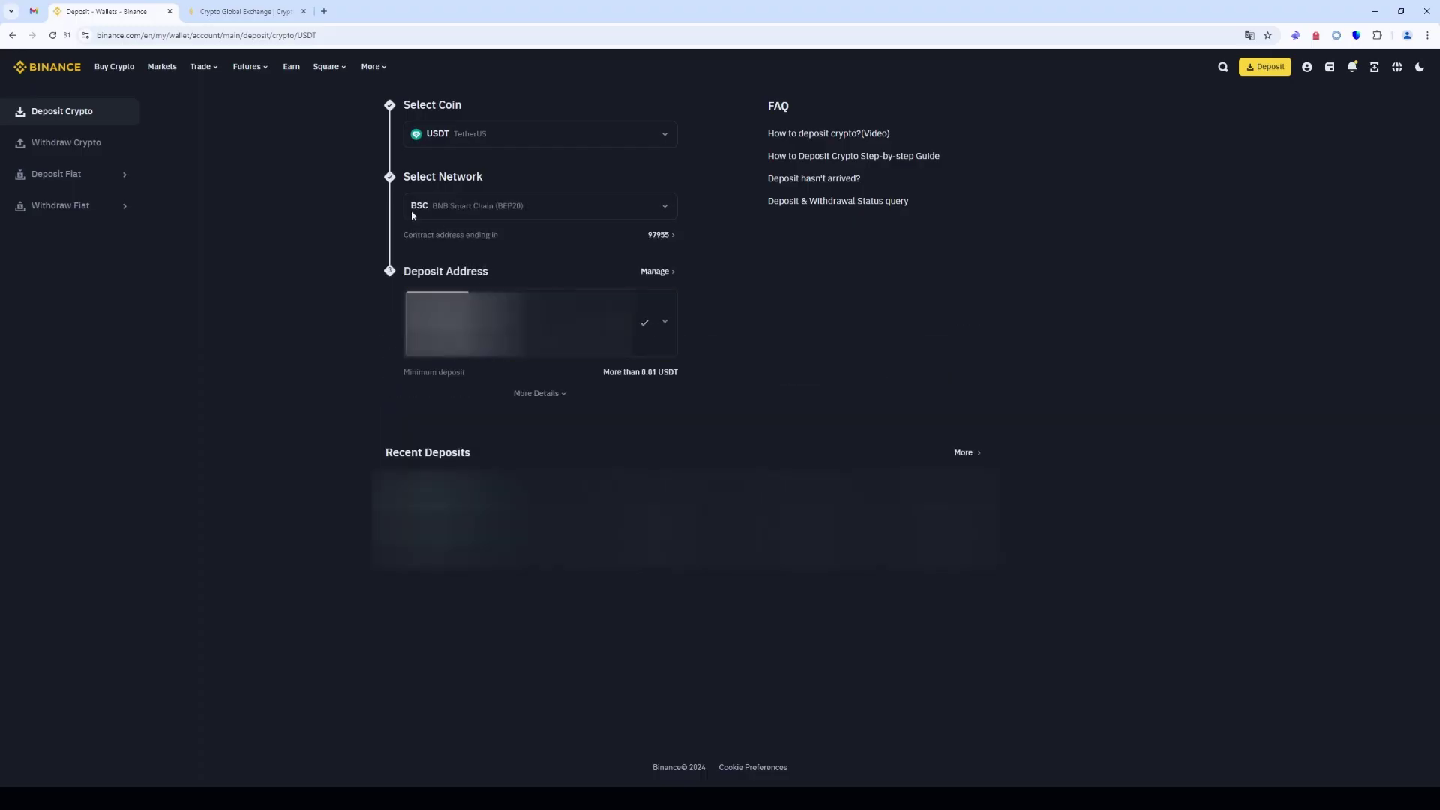
pyautogui.click(261, 17)
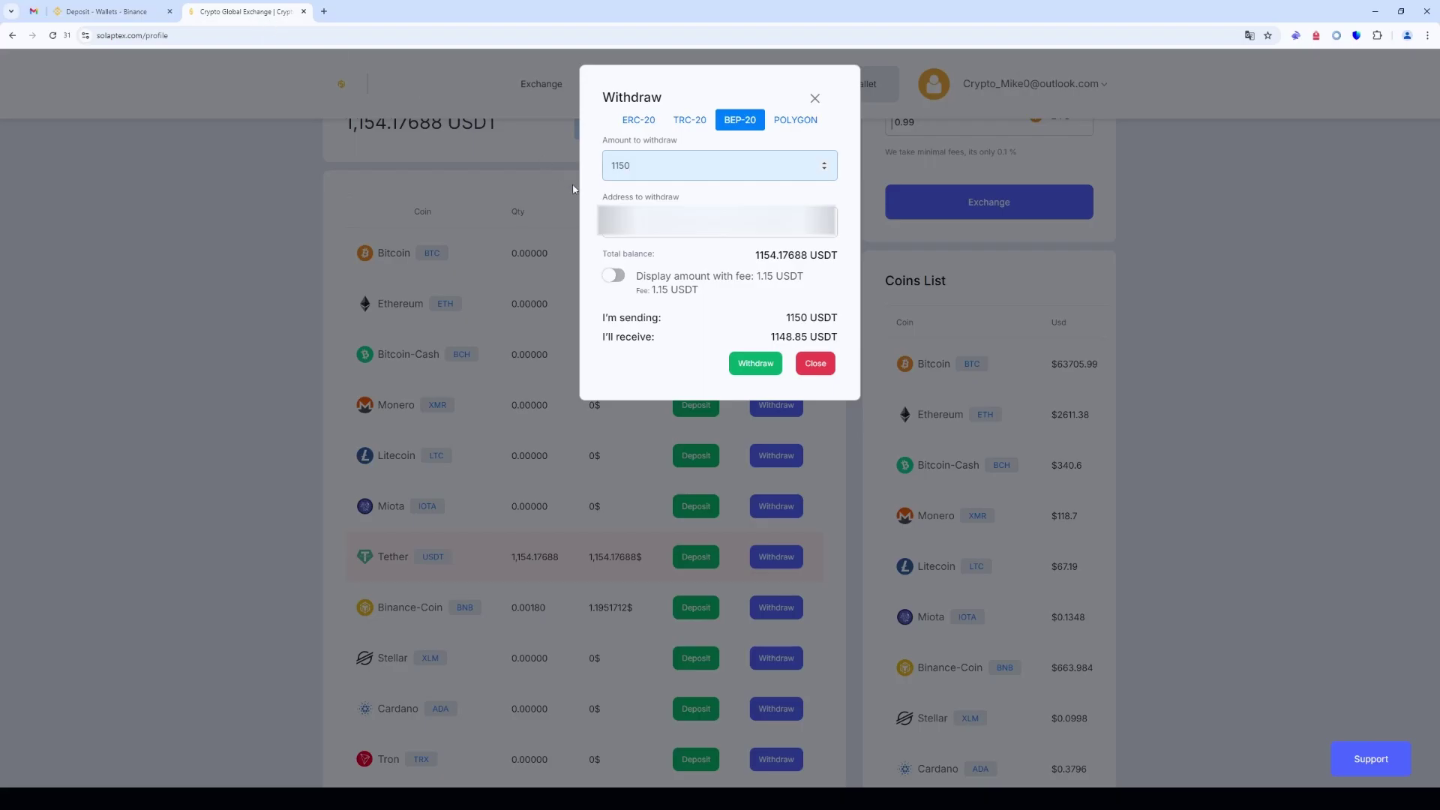
# - Submit the 1150 USDT BEP-20 withdrawal to the Binance address and acknowledge the confirmation
pyautogui.press('Tab')
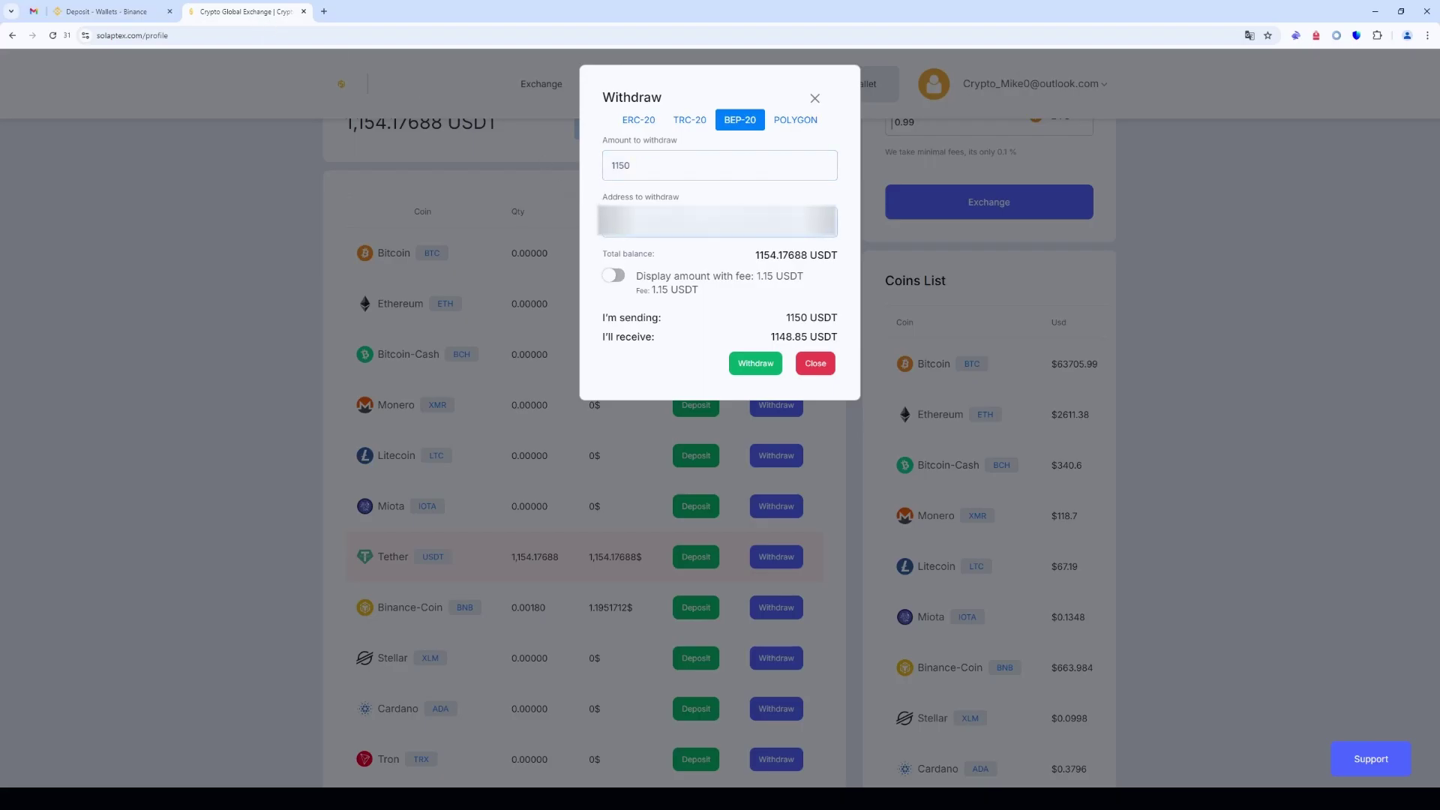
pyautogui.click(754, 366)
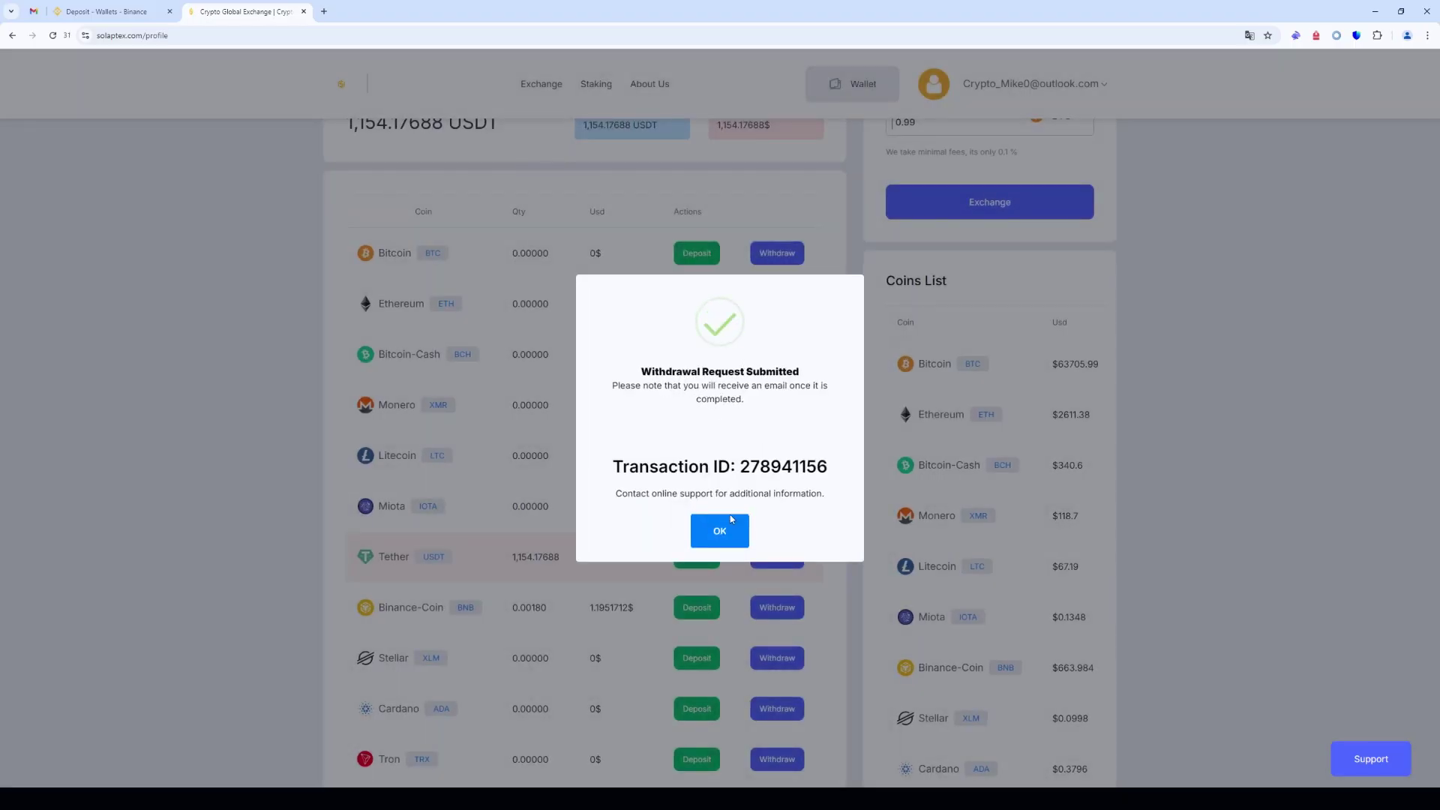
pyautogui.click(733, 532)
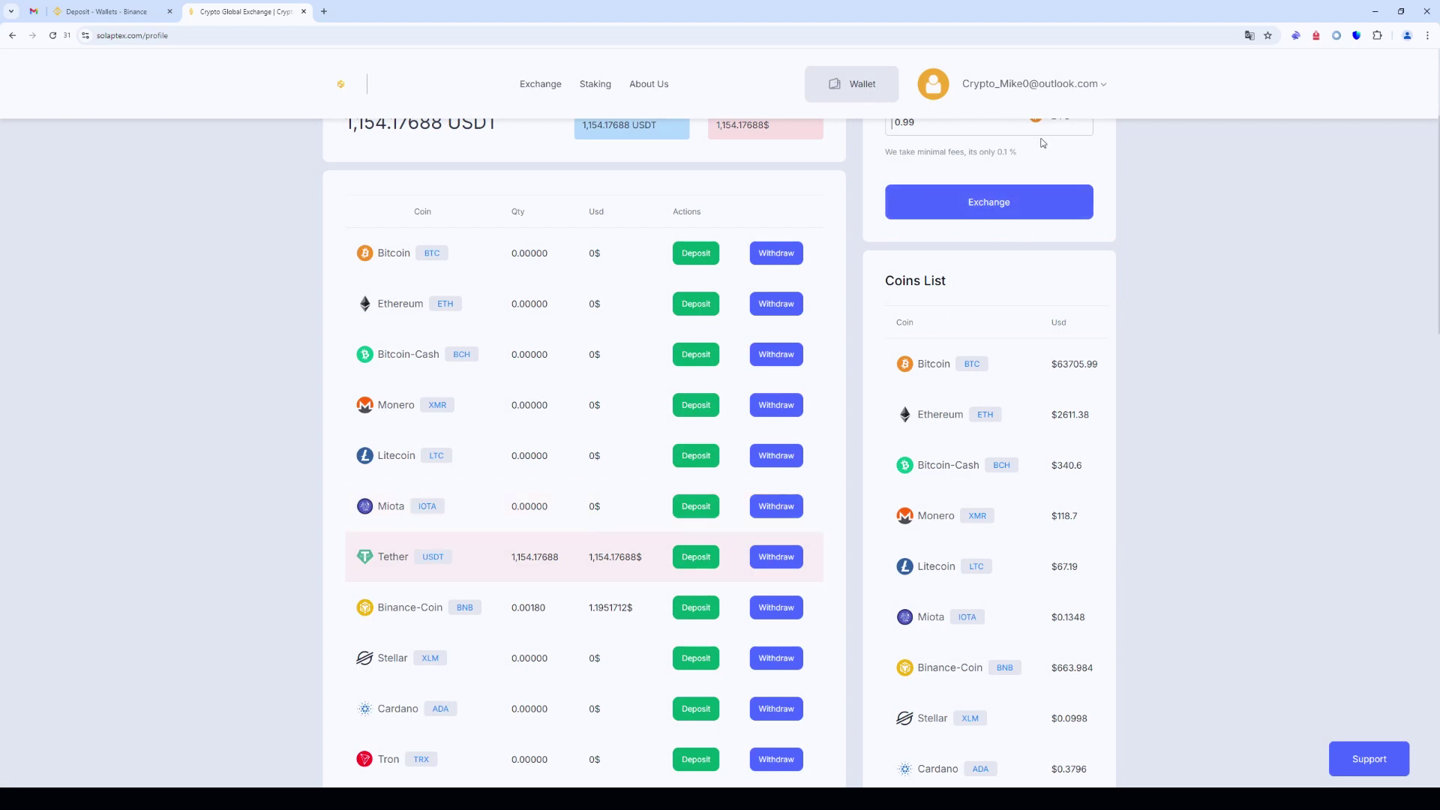
# - Open Solaptex's History Withdrawals list showing the completed 1151.15 USDT withdrawal
pyautogui.click(1047, 89)
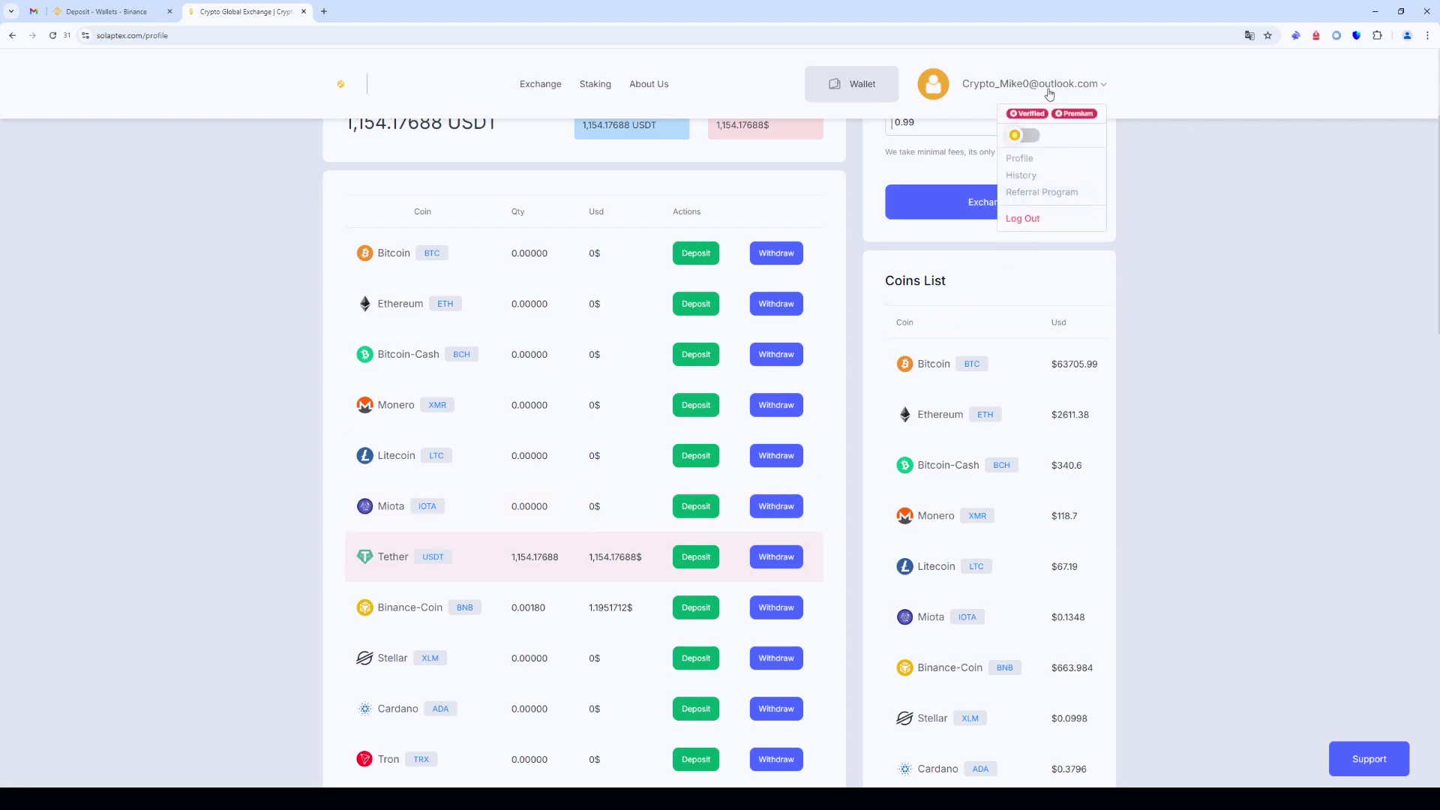
pyautogui.click(1026, 176)
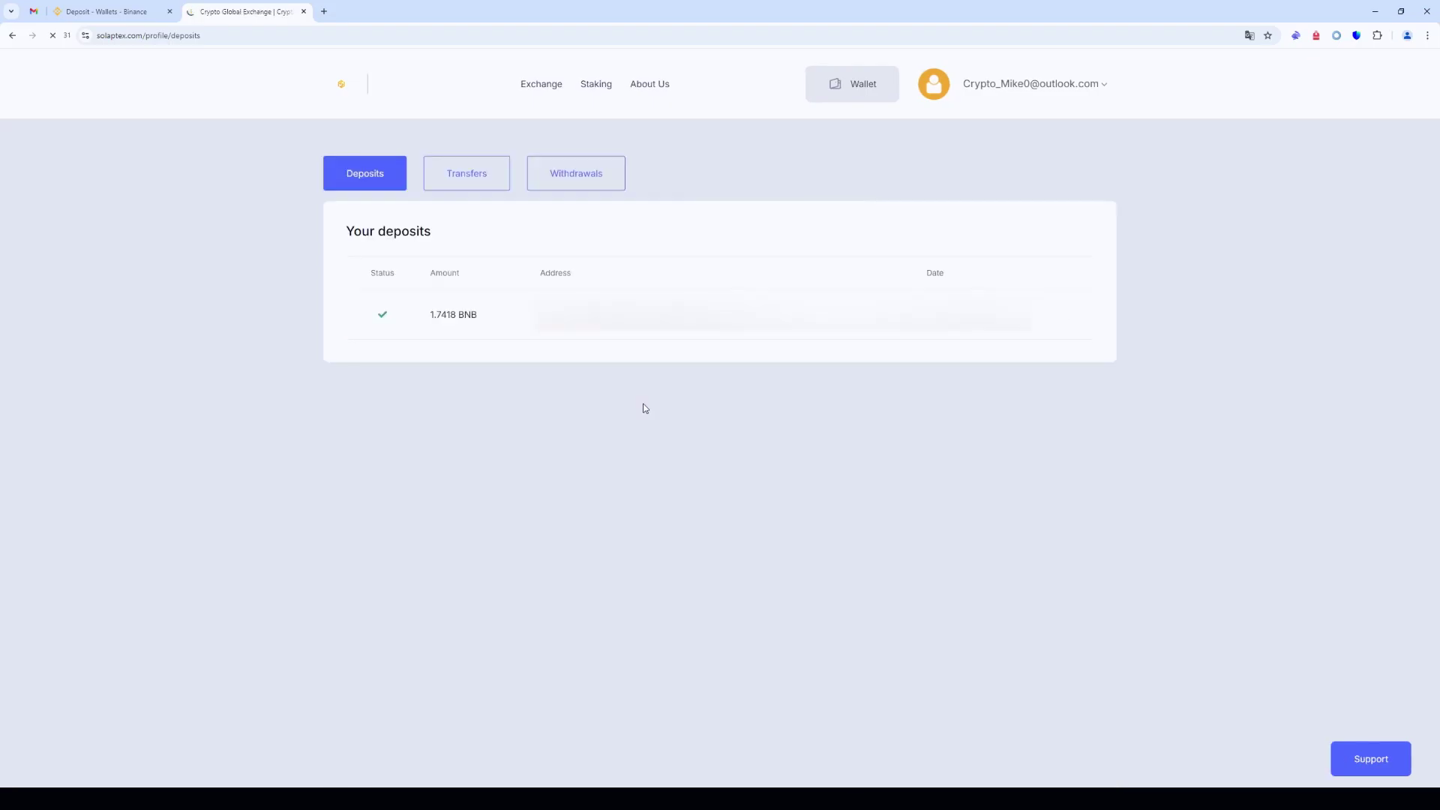
pyautogui.click(576, 175)
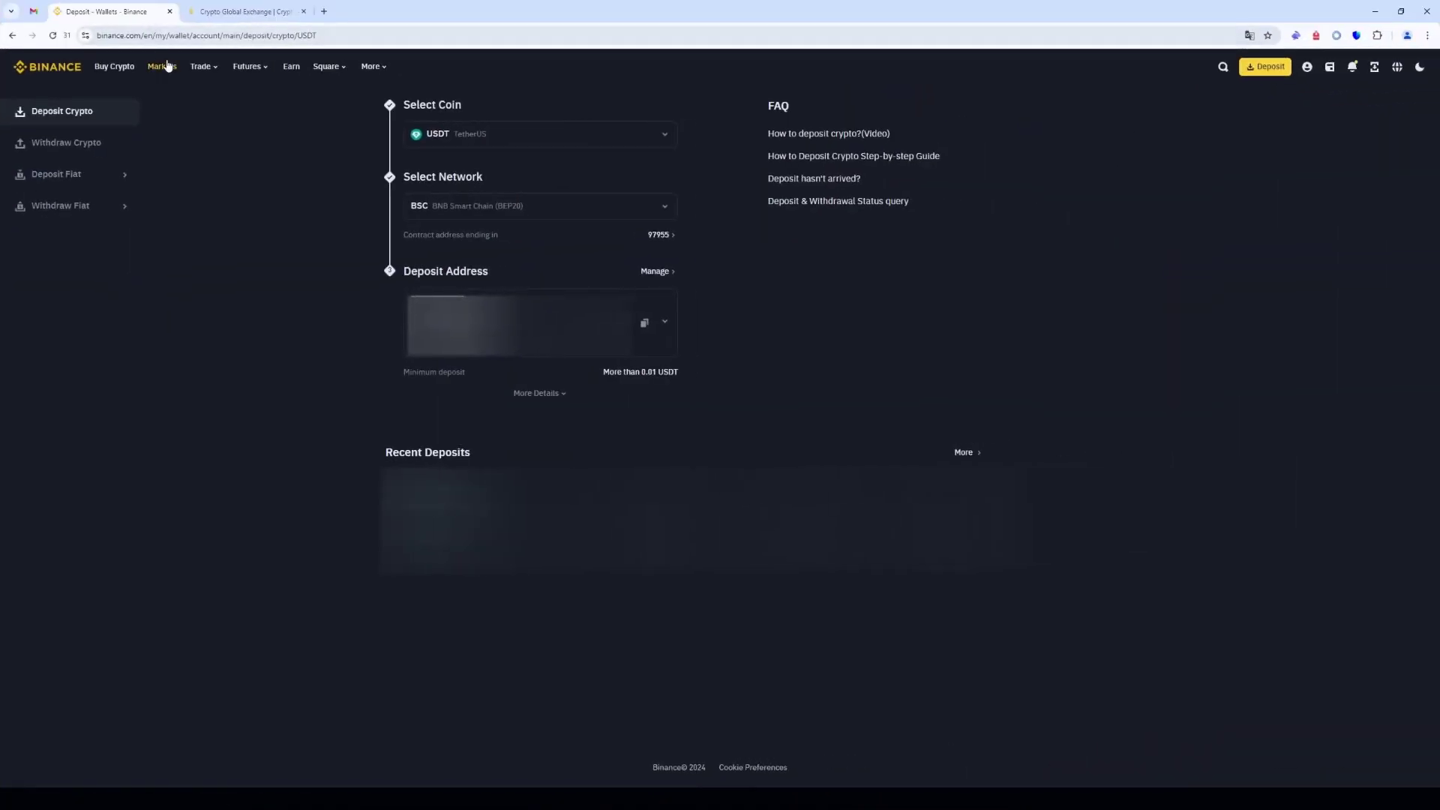
# - Open Binance's wallet Transaction History to find the 1151.15 USDT deposit
pyautogui.moveTo(1330, 66)
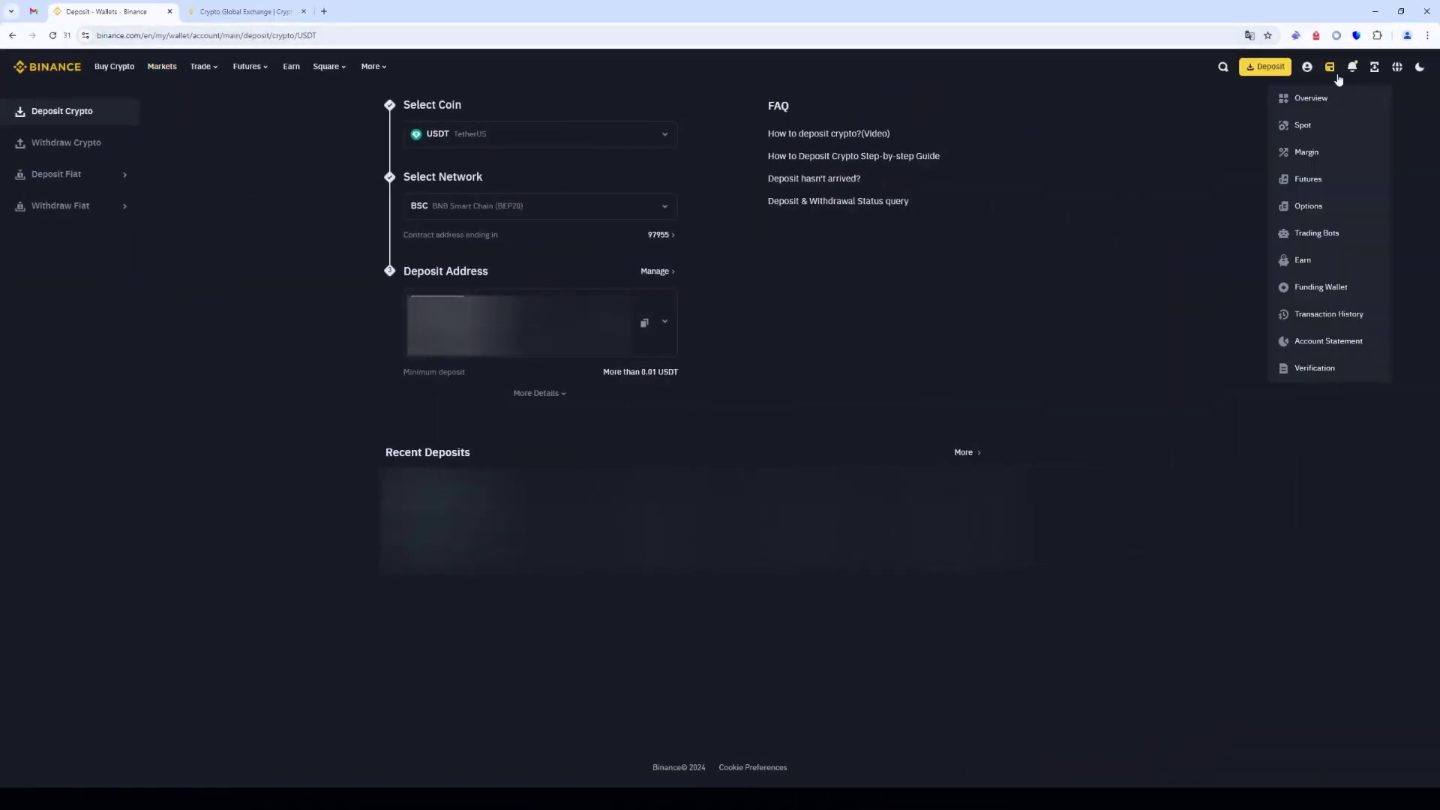
pyautogui.click(1330, 314)
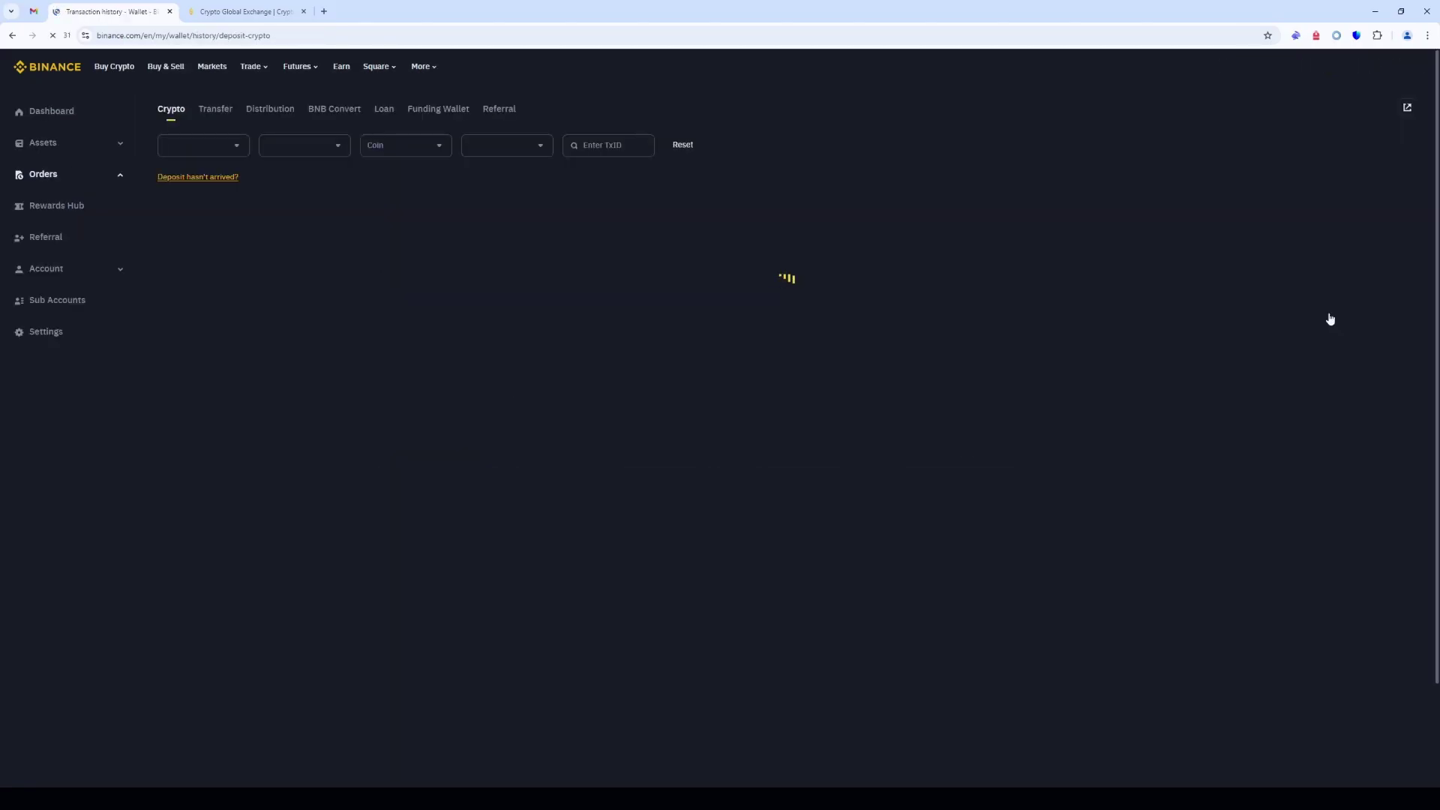